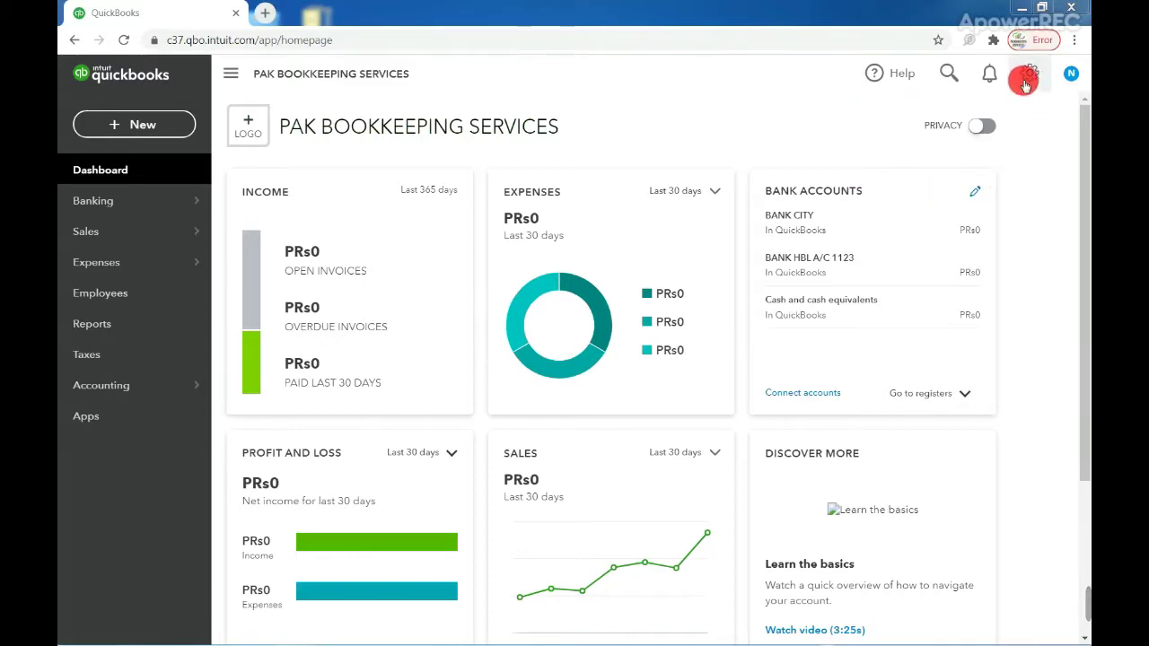
# Open the company's Account and Settings page and go to the Advanced settings.
pyautogui.click(1030, 75)
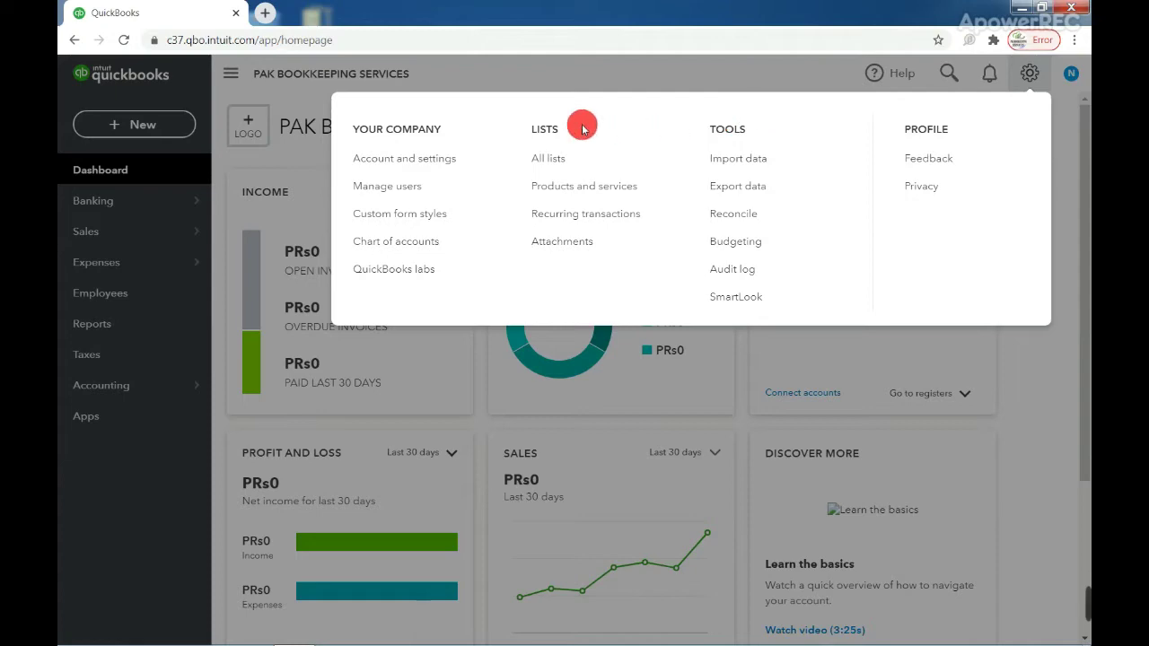
pyautogui.moveTo(370, 126); pyautogui.dragTo(441, 130)
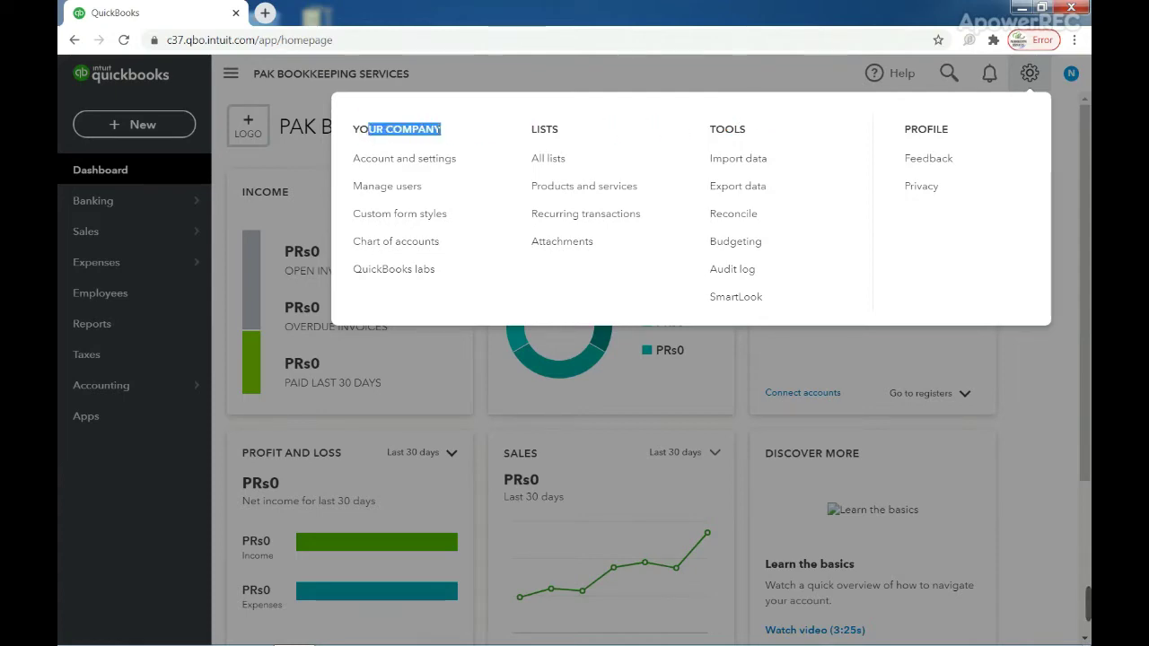
pyautogui.click(403, 160)
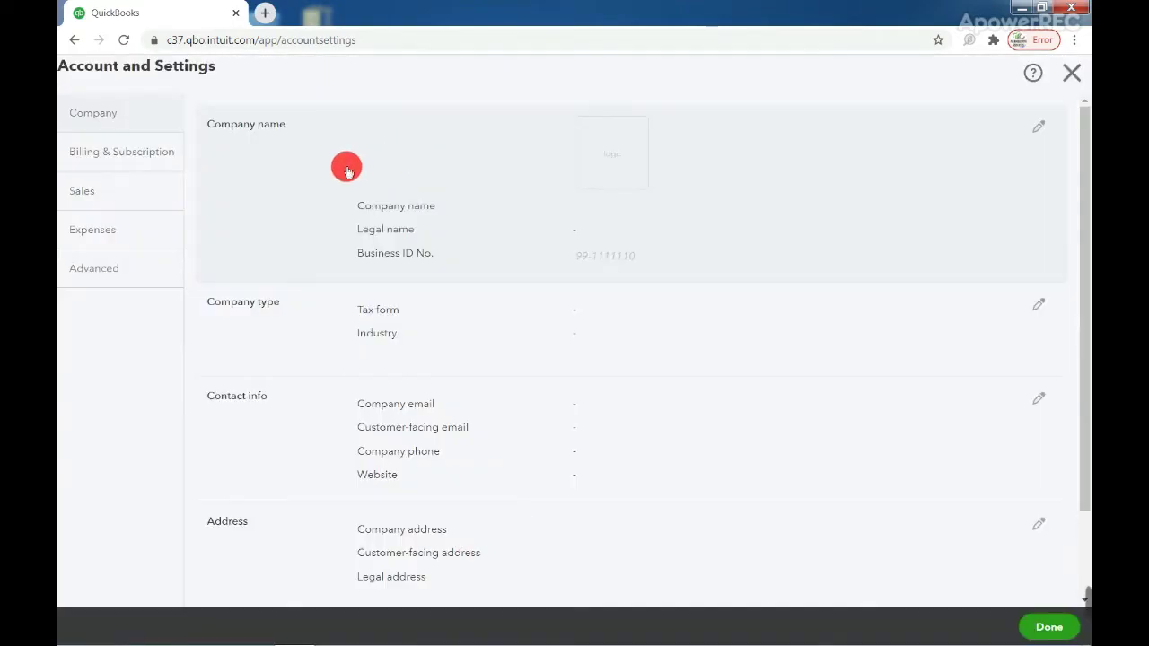
pyautogui.click(144, 273)
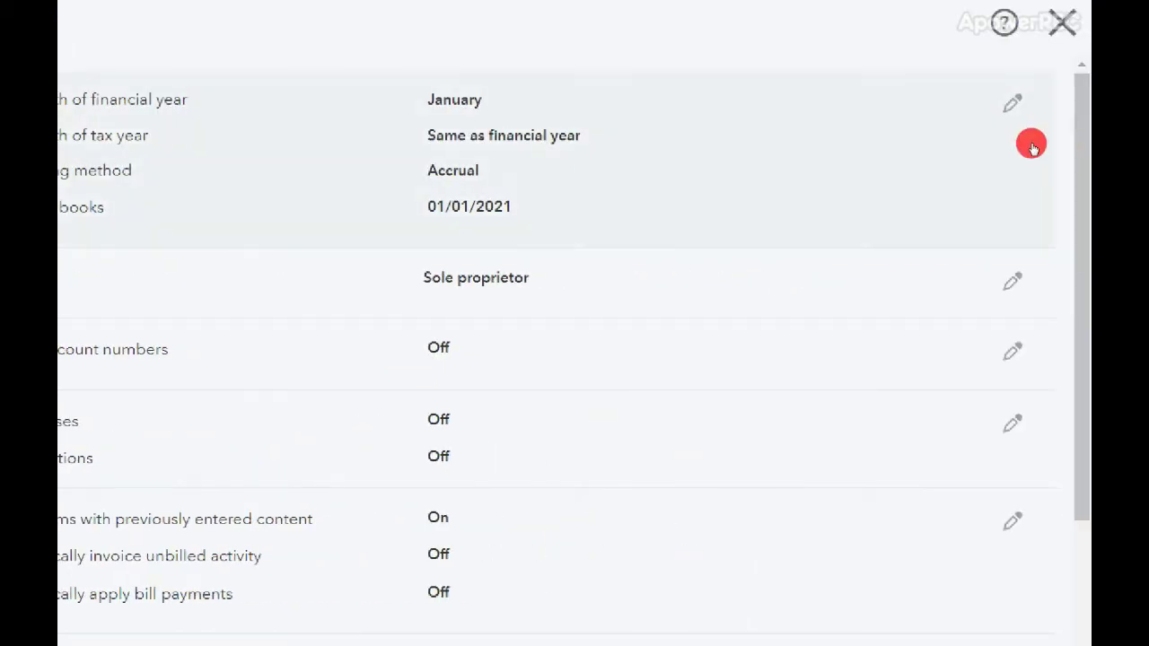
# Edit the Accounting settings and set the first month of the financial year to July.
pyautogui.click(1035, 131)
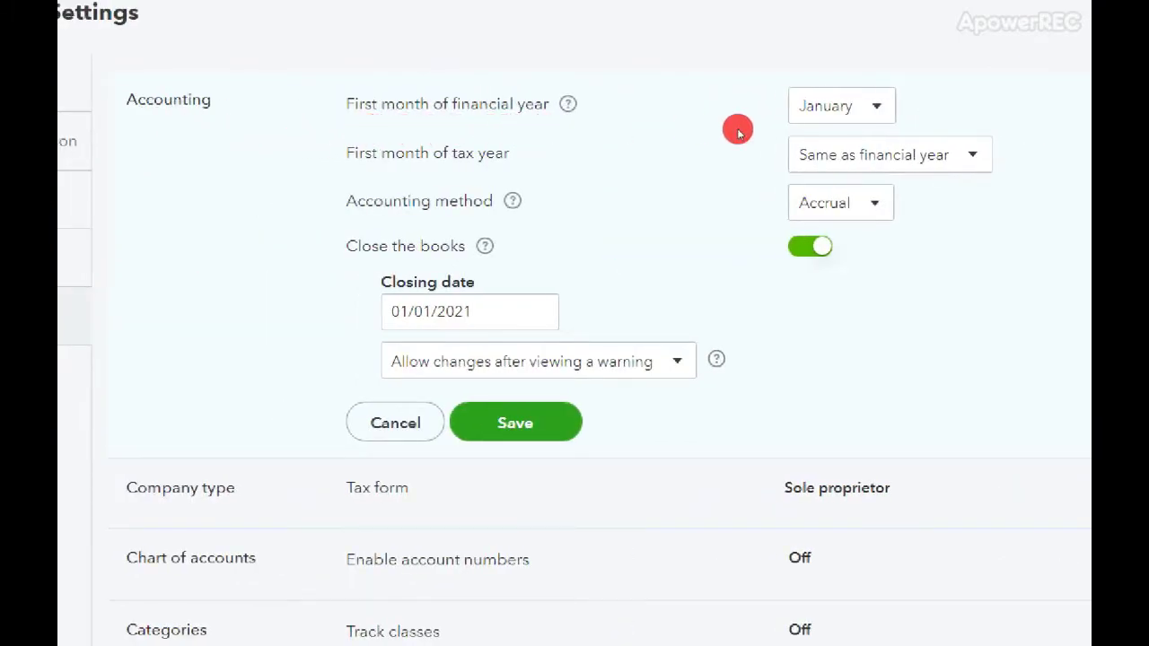
pyautogui.moveTo(372, 123); pyautogui.dragTo(698, 130)
pyautogui.click(698, 130)
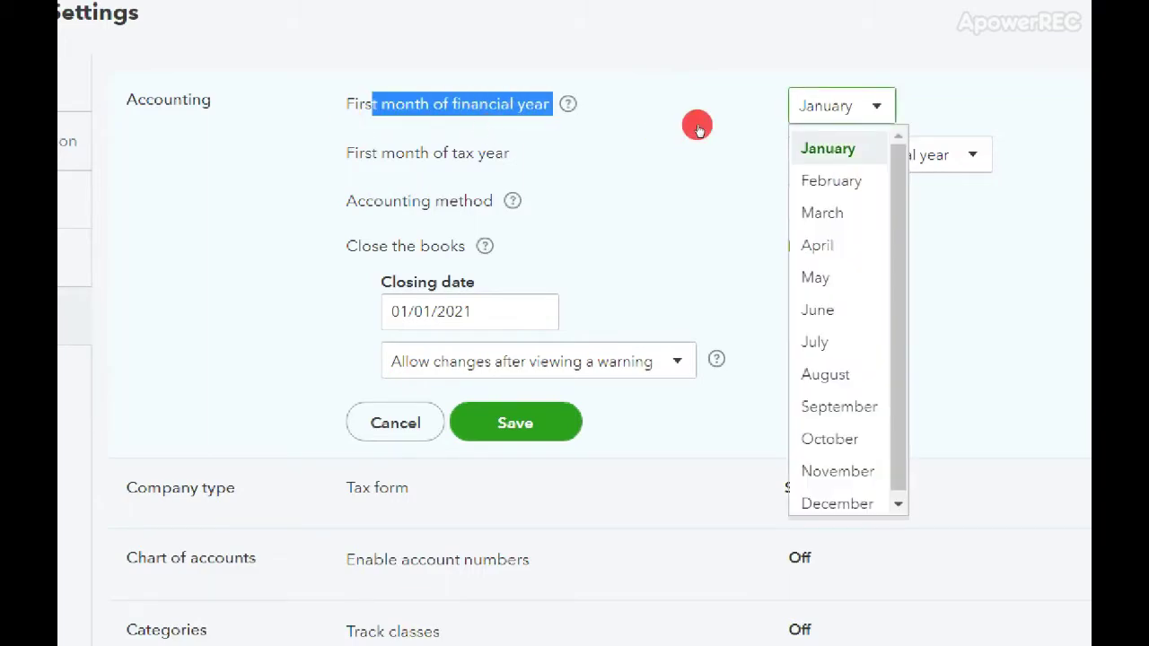
pyautogui.press('Down')
pyautogui.press('Down')
pyautogui.press('Down')
pyautogui.press('Down')
pyautogui.press('Down')
pyautogui.press('Down')
pyautogui.press('Return')
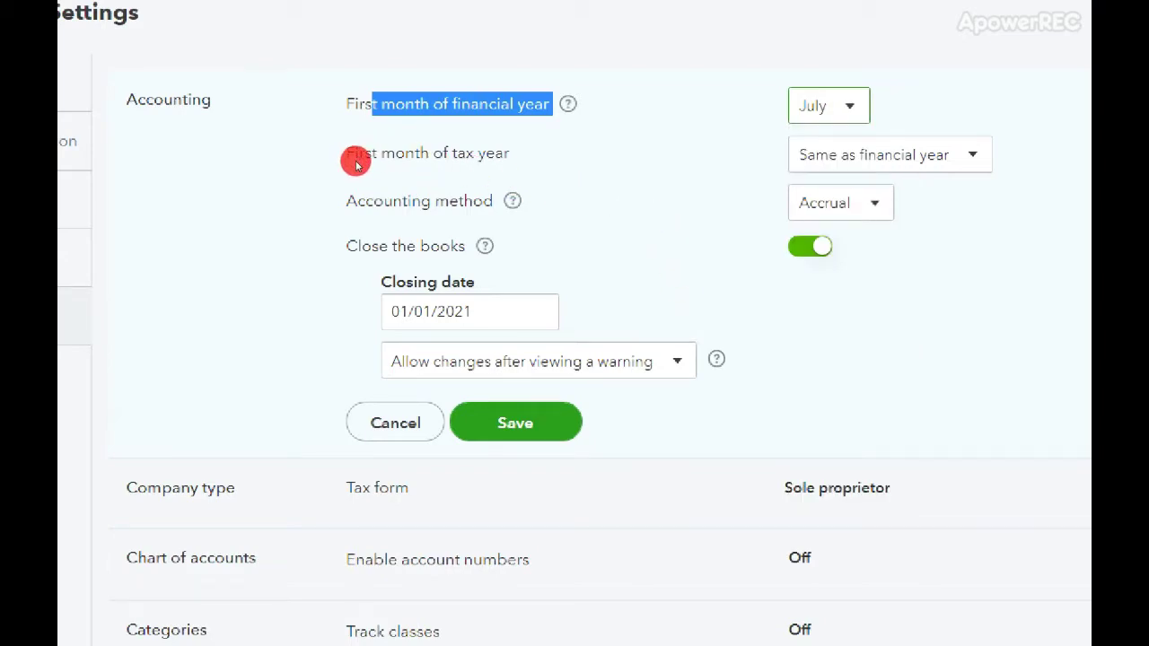
# Check the choices for the first month of the tax year and choose Same as financial year.
pyautogui.moveTo(355, 164); pyautogui.dragTo(395, 166)
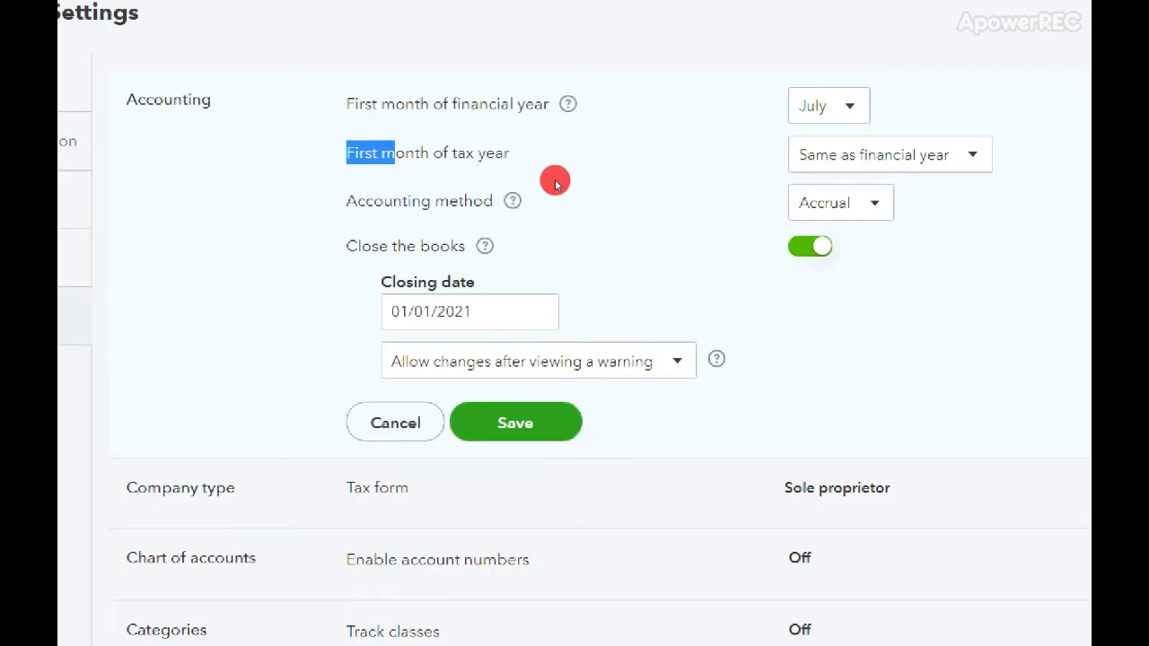
pyautogui.click(741, 171)
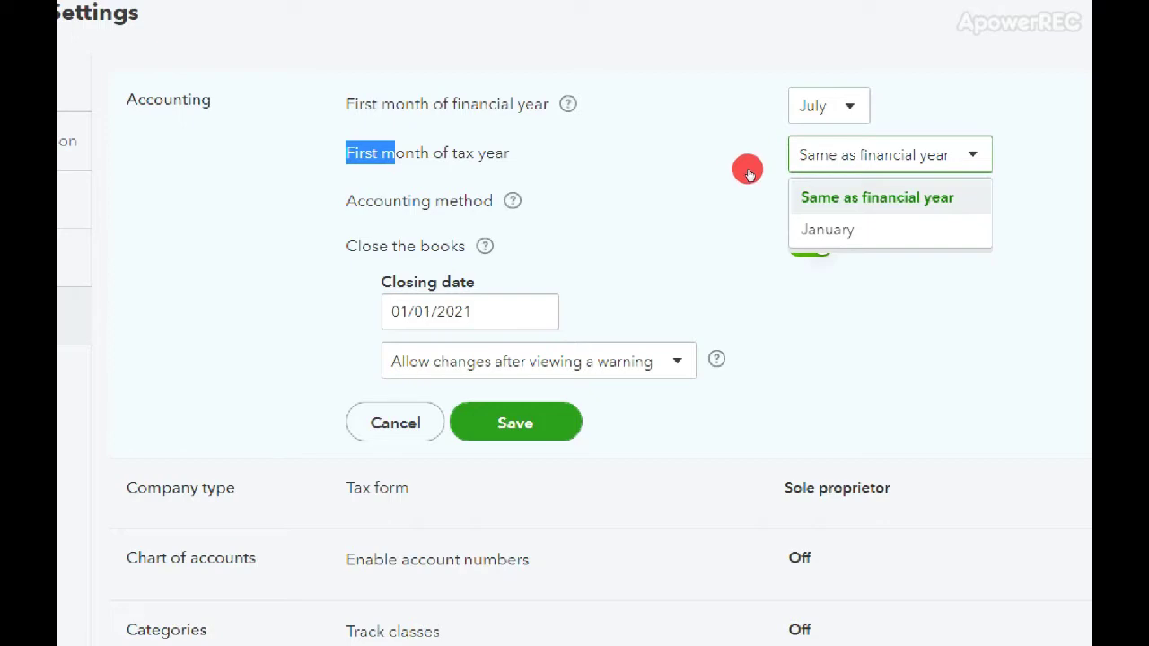
pyautogui.press('Down')
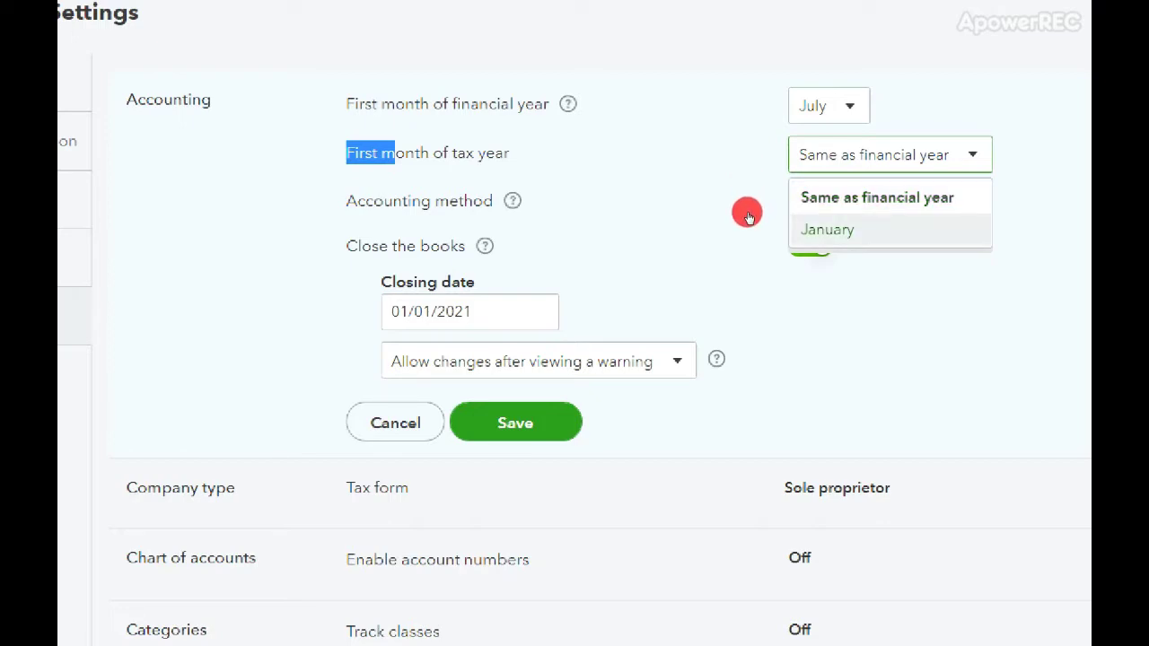
pyautogui.press('Up')
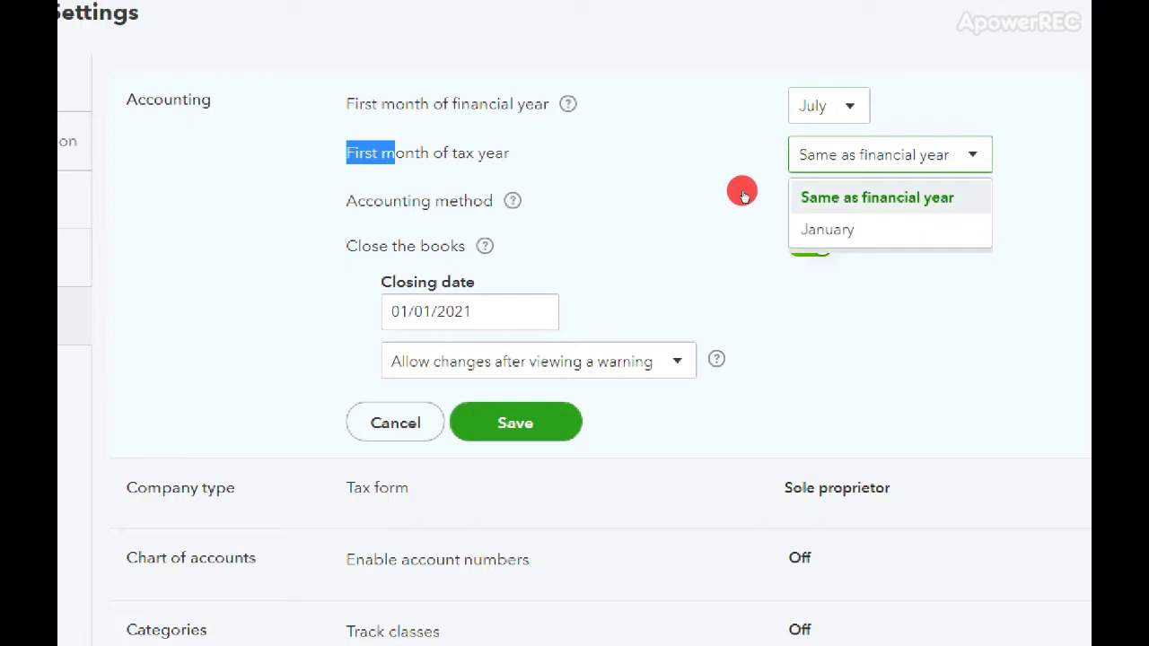
pyautogui.click(742, 192)
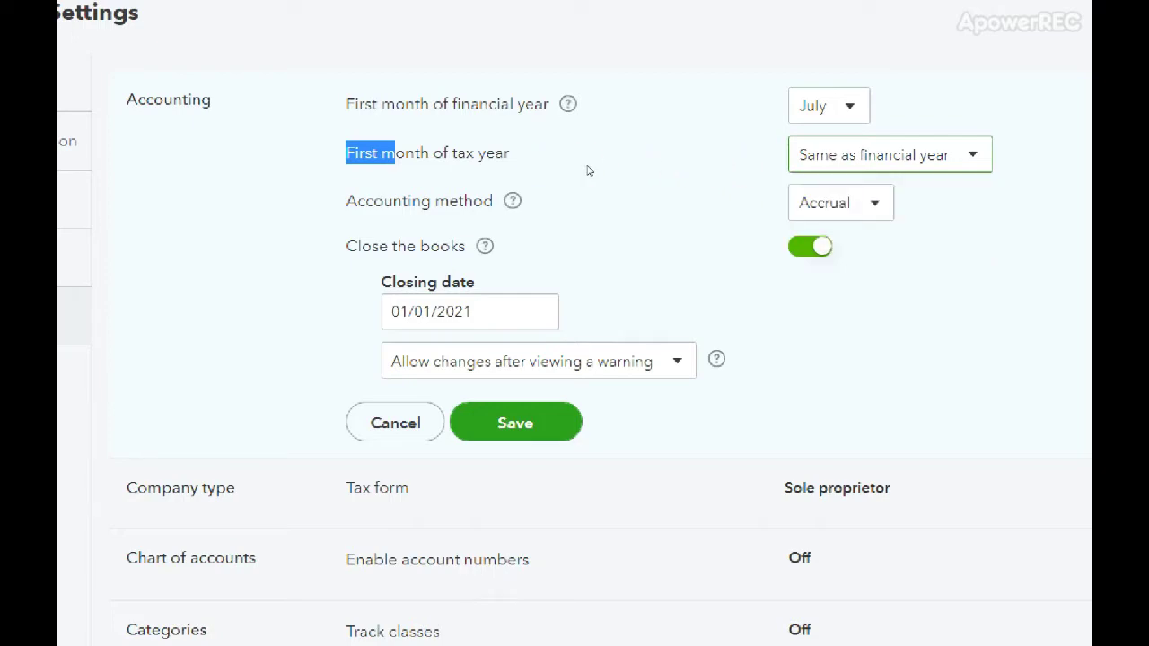
# Choose Accrual as the accounting method.
pyautogui.click(510, 181)
pyautogui.moveTo(510, 181); pyautogui.dragTo(432, 194)
pyautogui.tripleClick(432, 194)
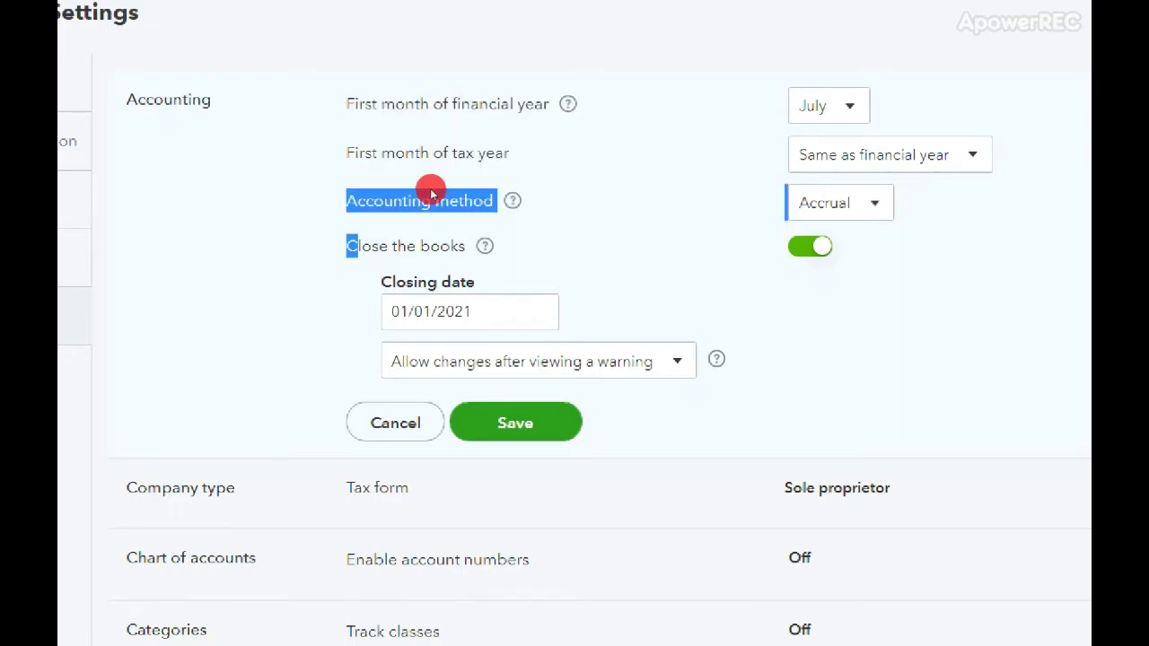
pyautogui.click(618, 201)
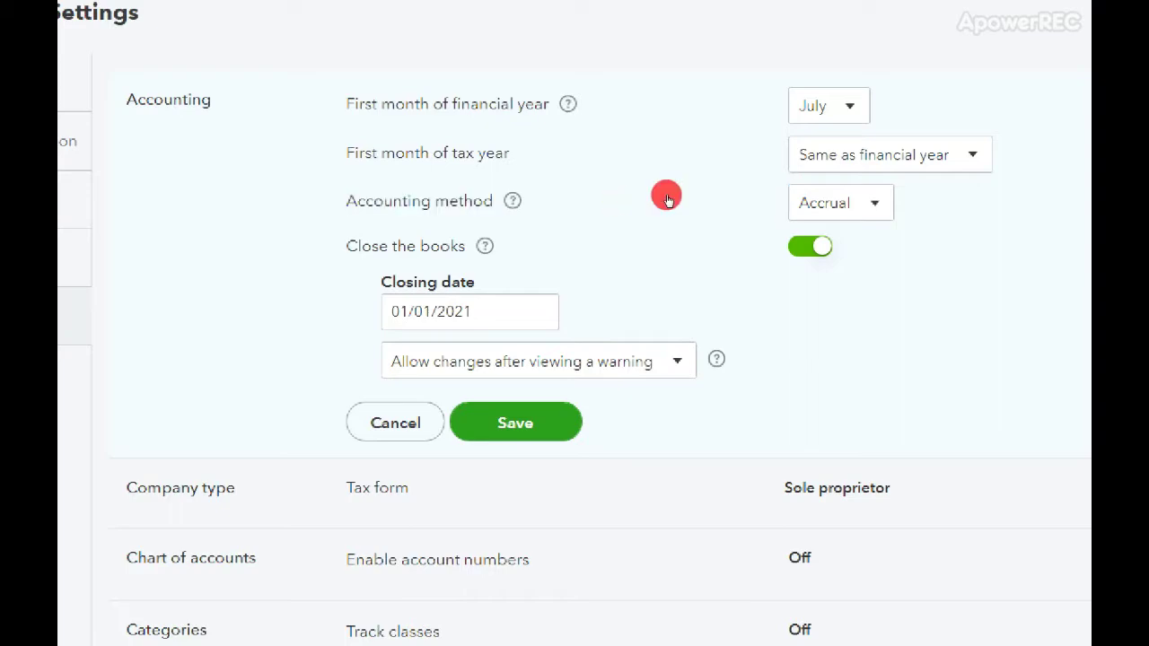
pyautogui.click(668, 197)
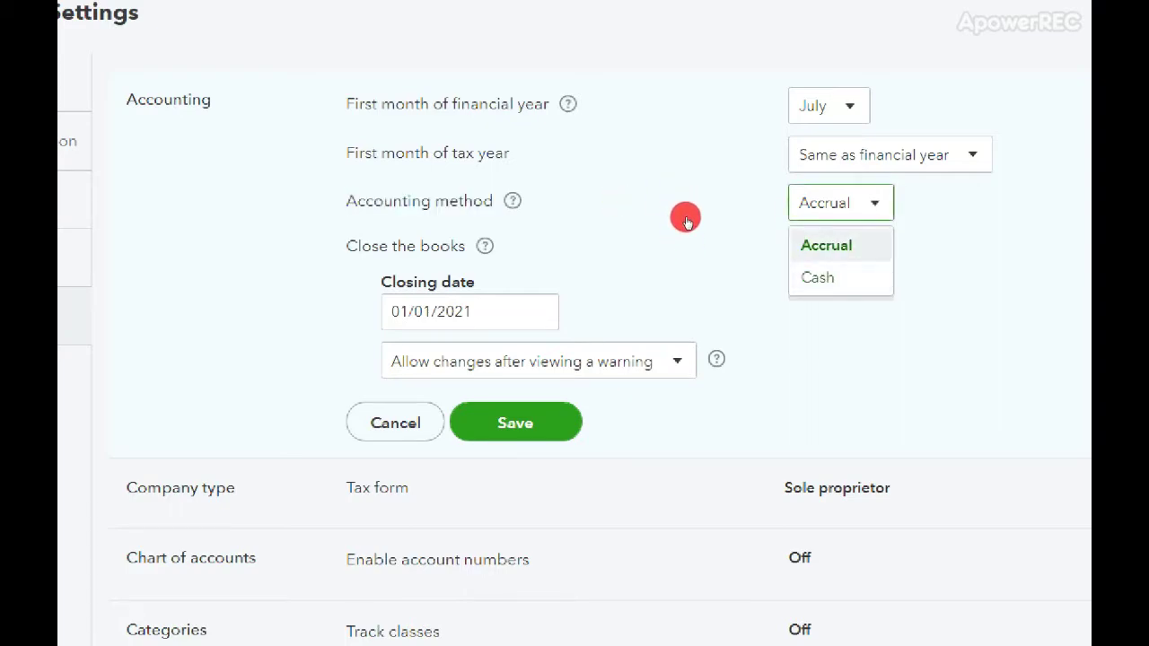
pyautogui.click(688, 223)
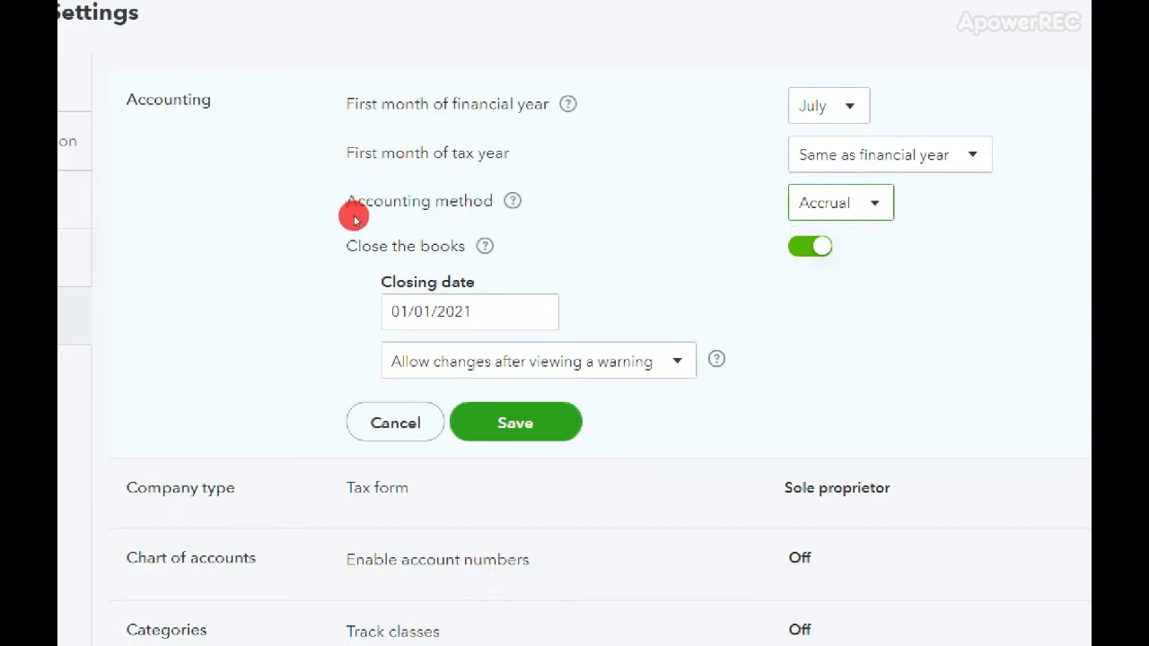
# Close the books with a closing date of 06/30/2021 and save the Accounting settings.
pyautogui.moveTo(350, 217); pyautogui.dragTo(400, 229)
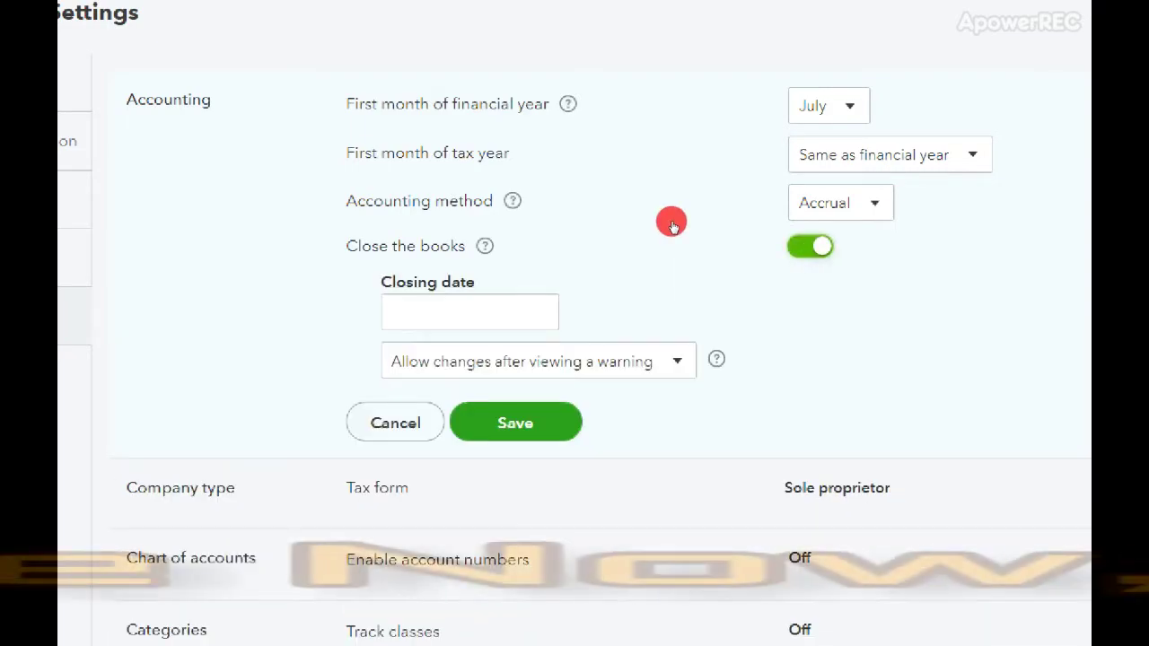
pyautogui.click(470, 268)
pyautogui.click(477, 272)
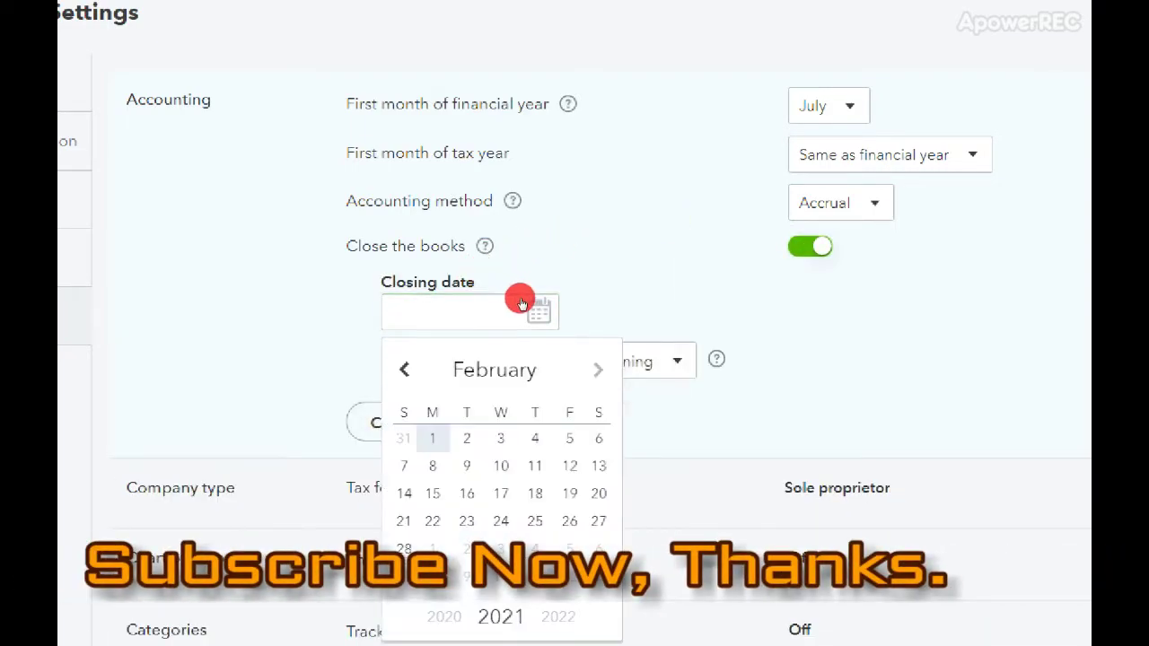
pyautogui.click(598, 370)
pyautogui.click(598, 369)
pyautogui.click(598, 370)
pyautogui.click(598, 370)
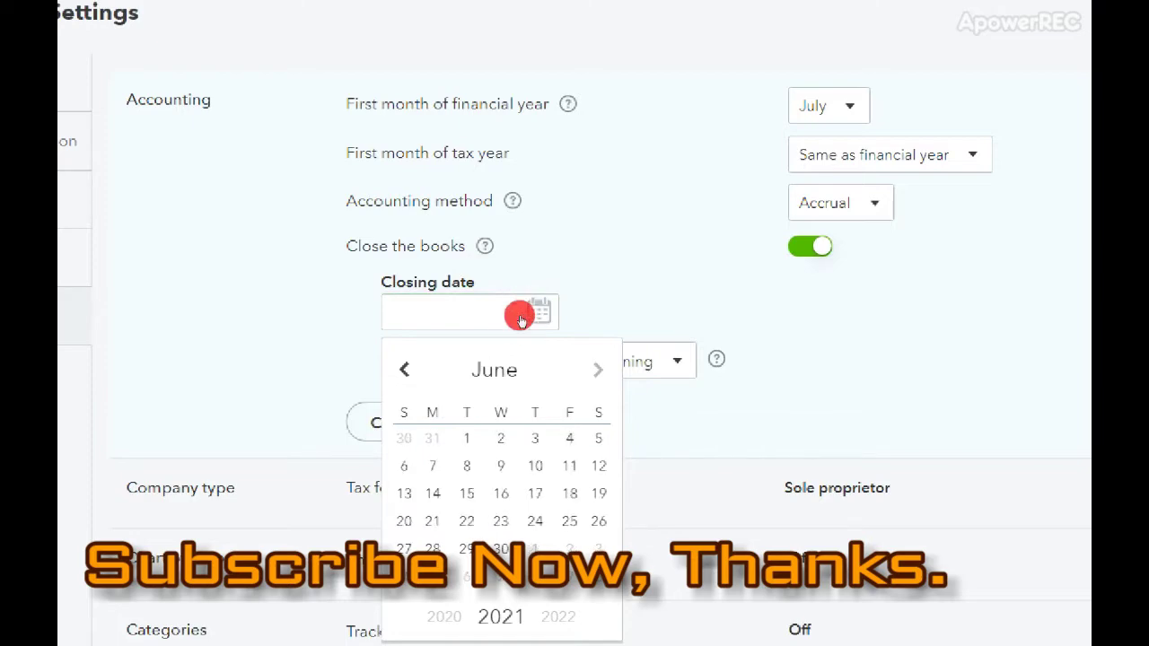
pyautogui.click(459, 434)
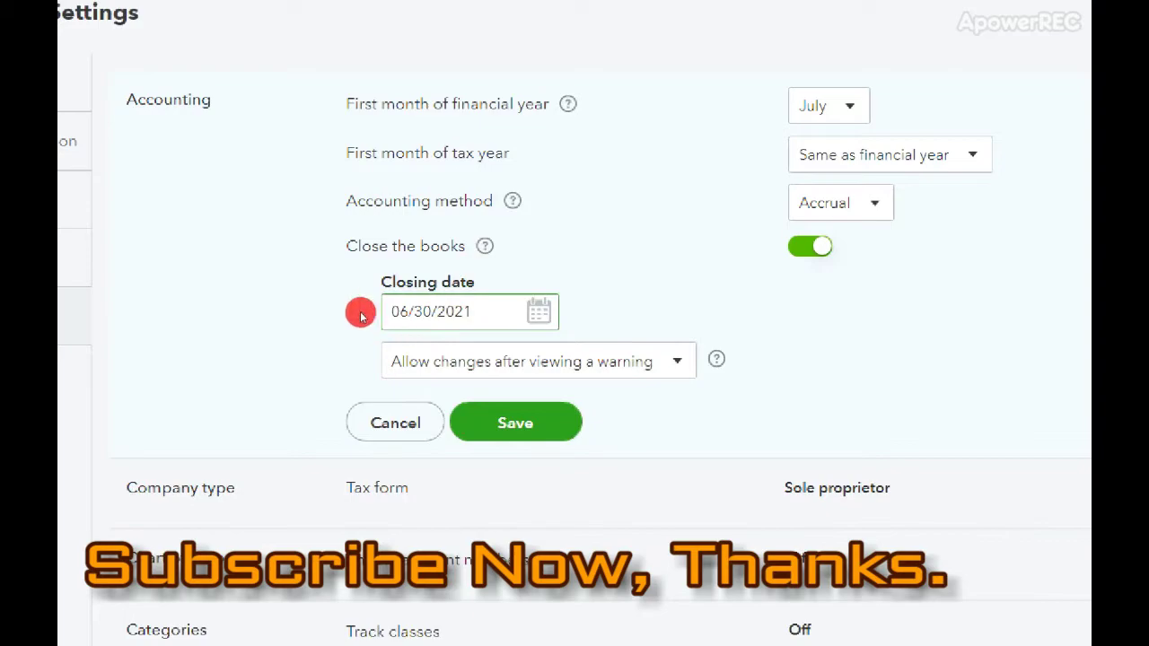
pyautogui.click(479, 345)
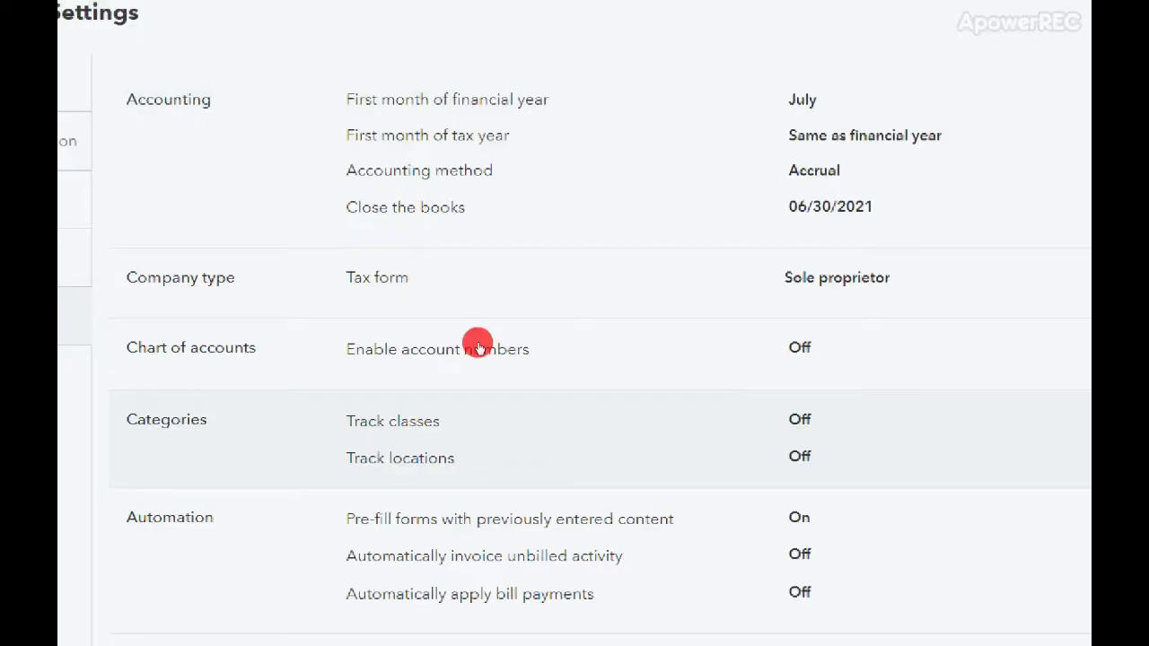
# Review the tax form options for the company type, choose Sole proprietor and close the section.
pyautogui.moveTo(214, 239); pyautogui.dragTo(275, 246)
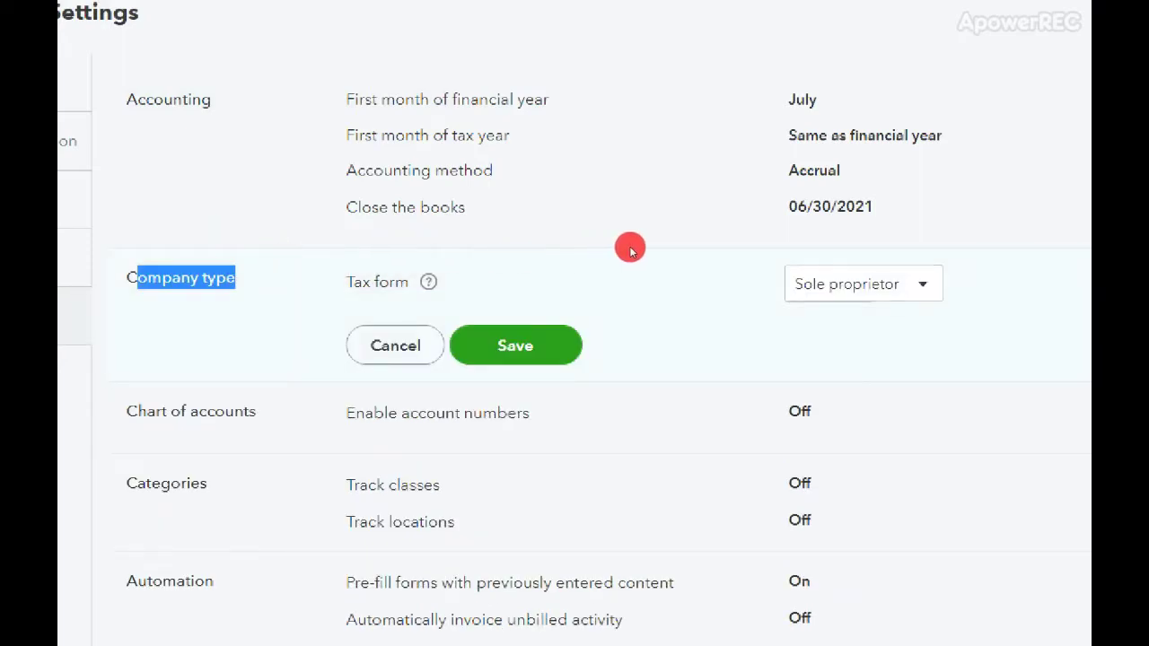
pyautogui.click(740, 254)
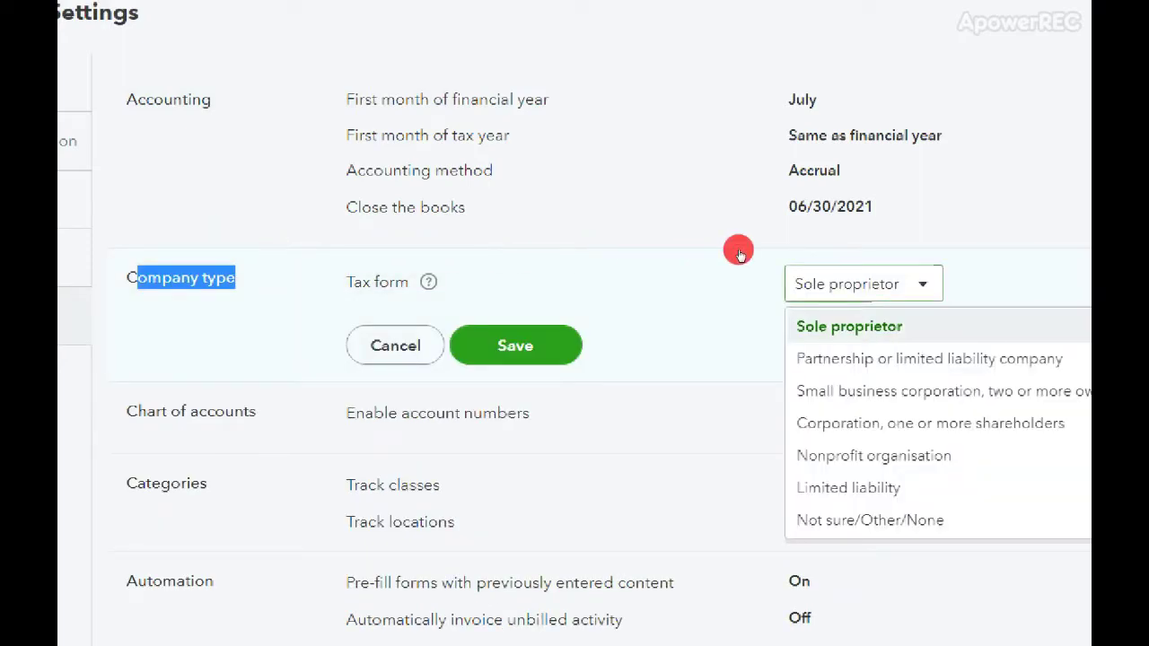
pyautogui.press('Down')
pyautogui.press('Down')
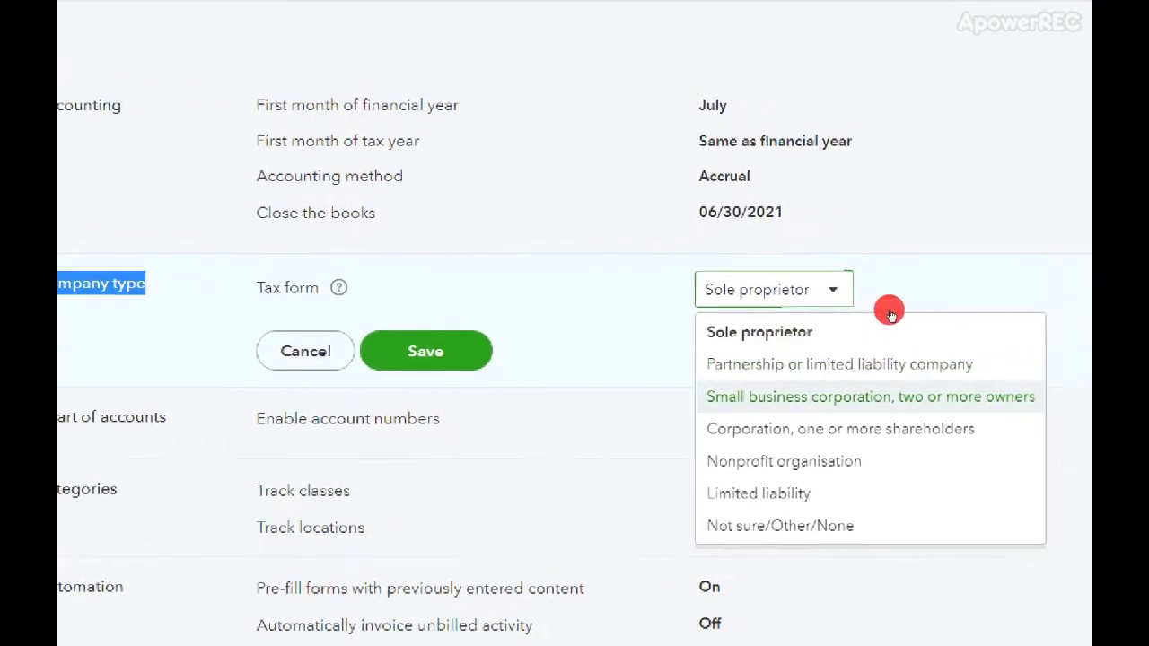
pyautogui.press('Down')
pyautogui.press('Down')
pyautogui.press('Down')
pyautogui.press('Down')
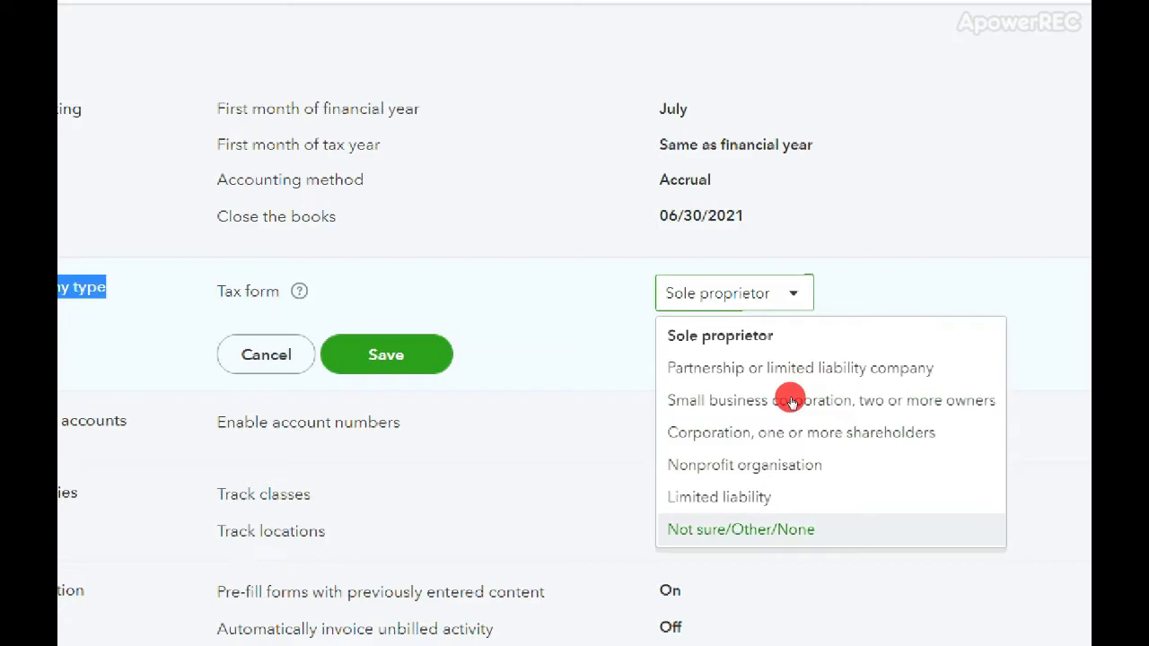
pyautogui.click(687, 285)
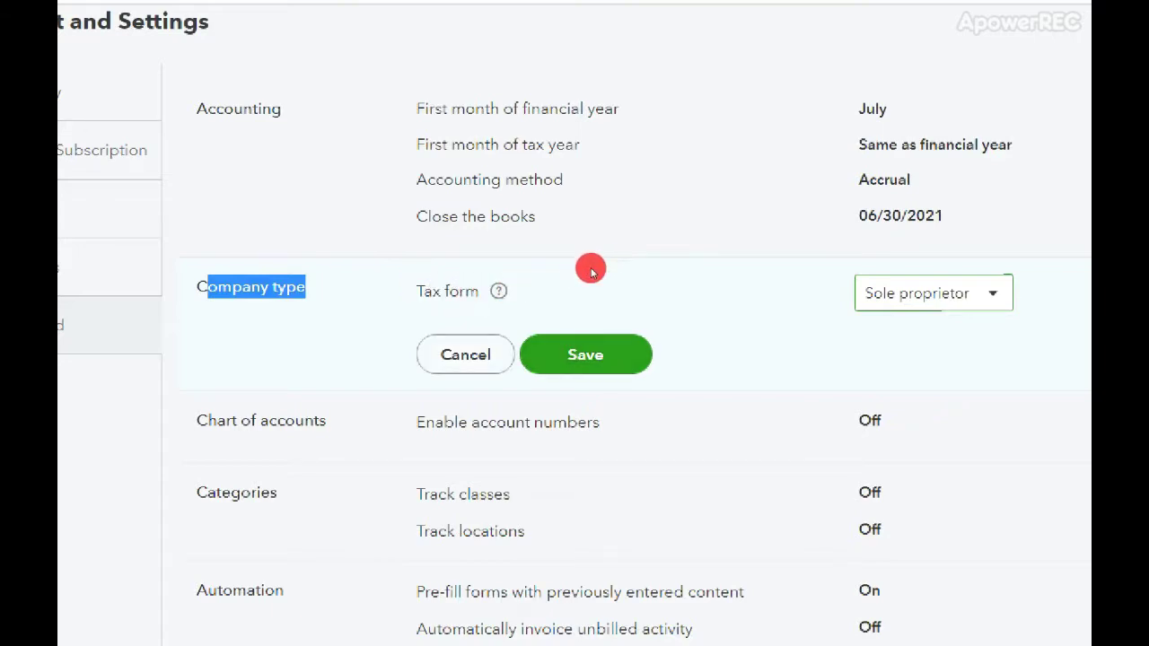
pyautogui.click(500, 293)
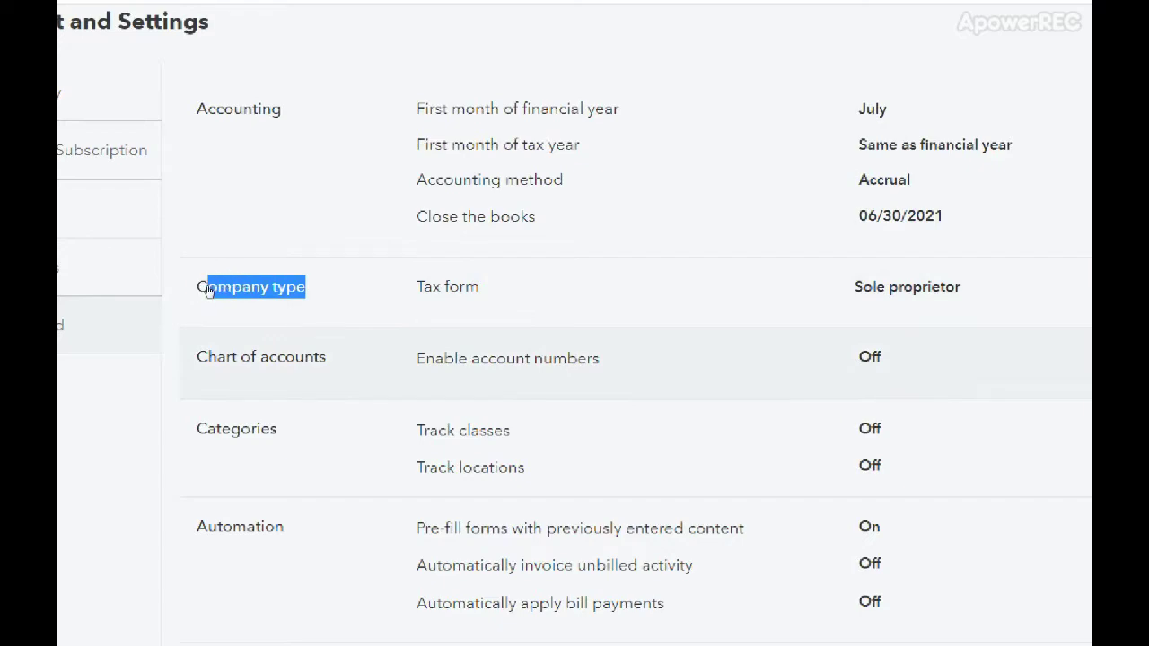
# Enable and show account numbers for the chart of accounts, and save the setting.
pyautogui.moveTo(197, 356); pyautogui.dragTo(326, 356)
pyautogui.click(301, 356)
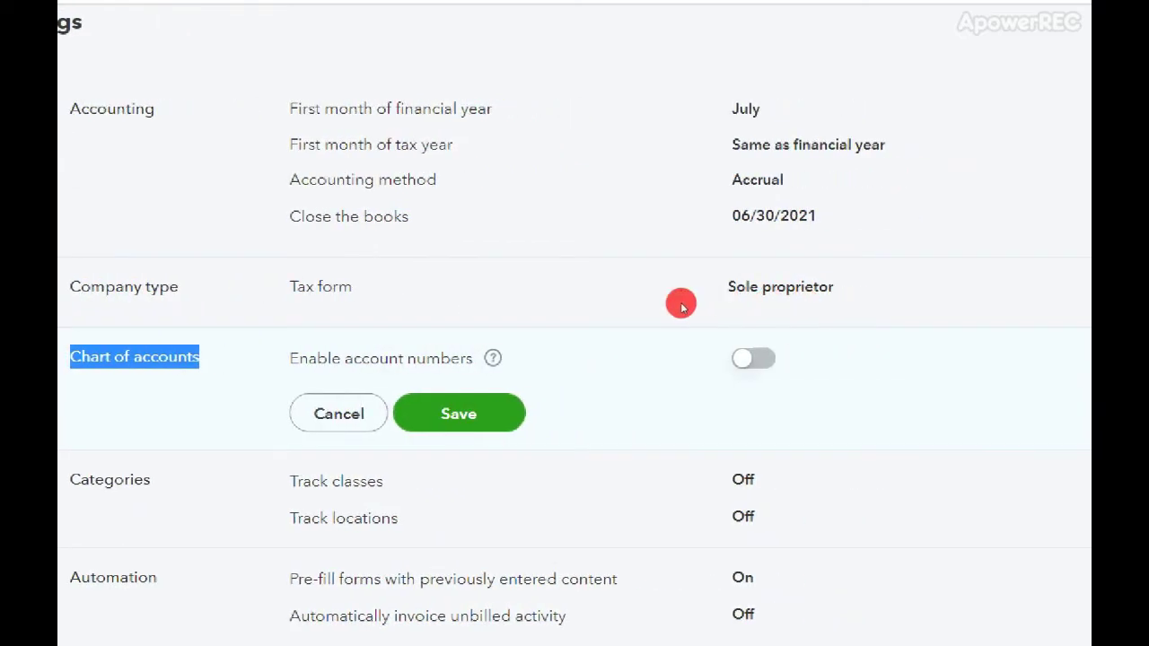
pyautogui.hscroll(-2, 224, 289)
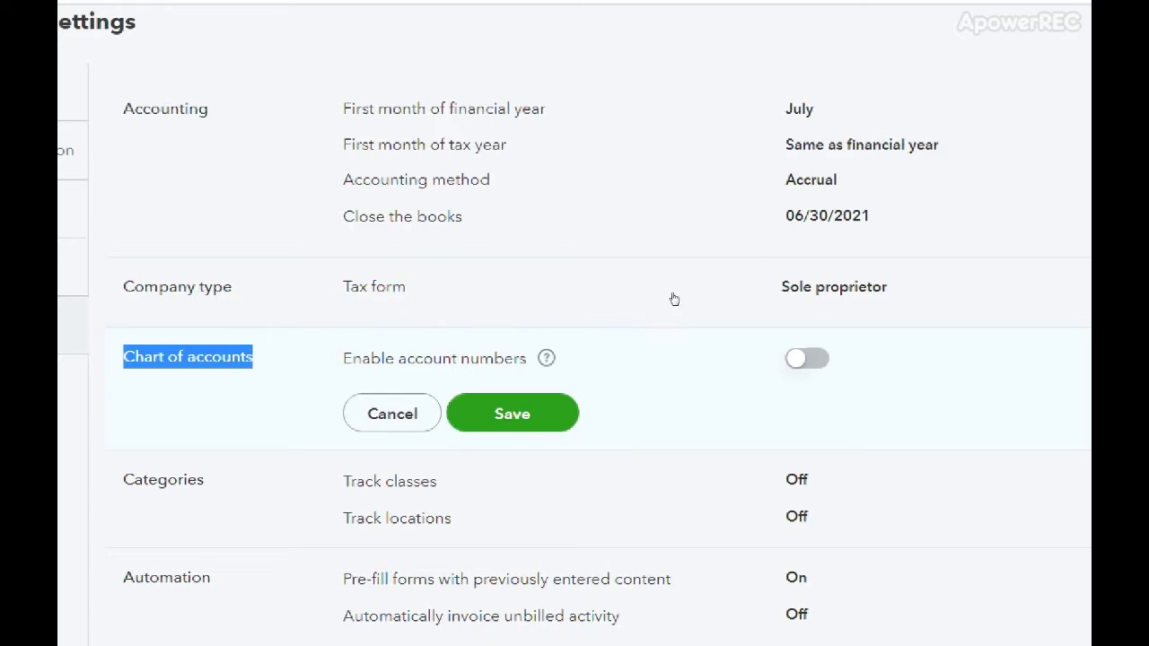
pyautogui.click(807, 358)
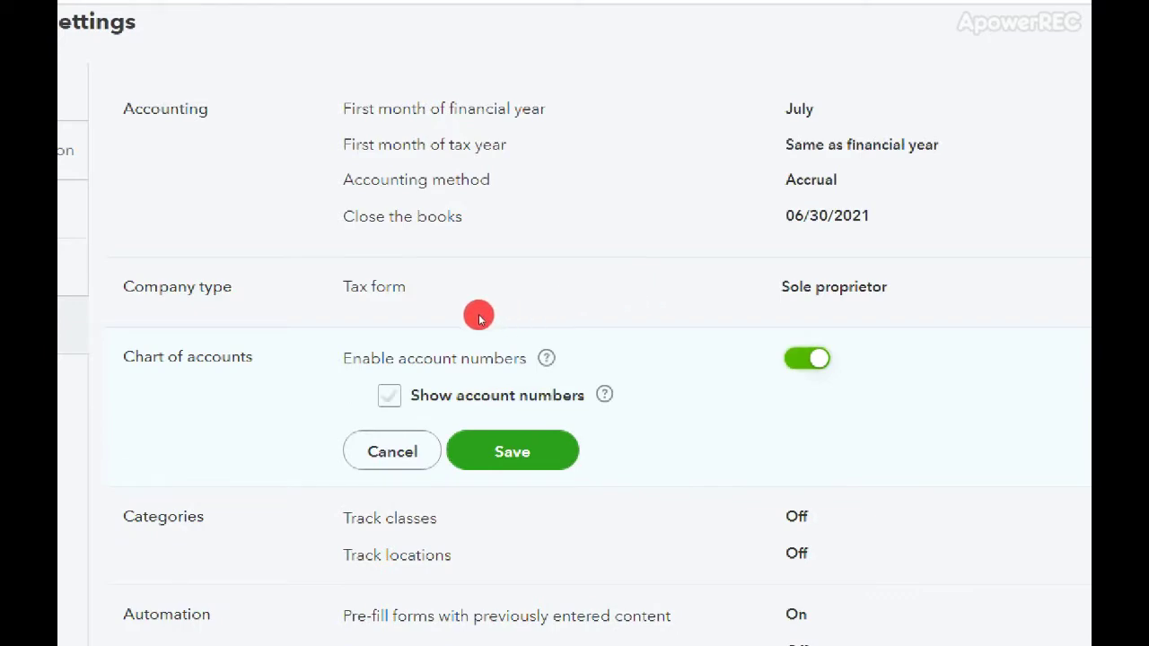
pyautogui.click(381, 318)
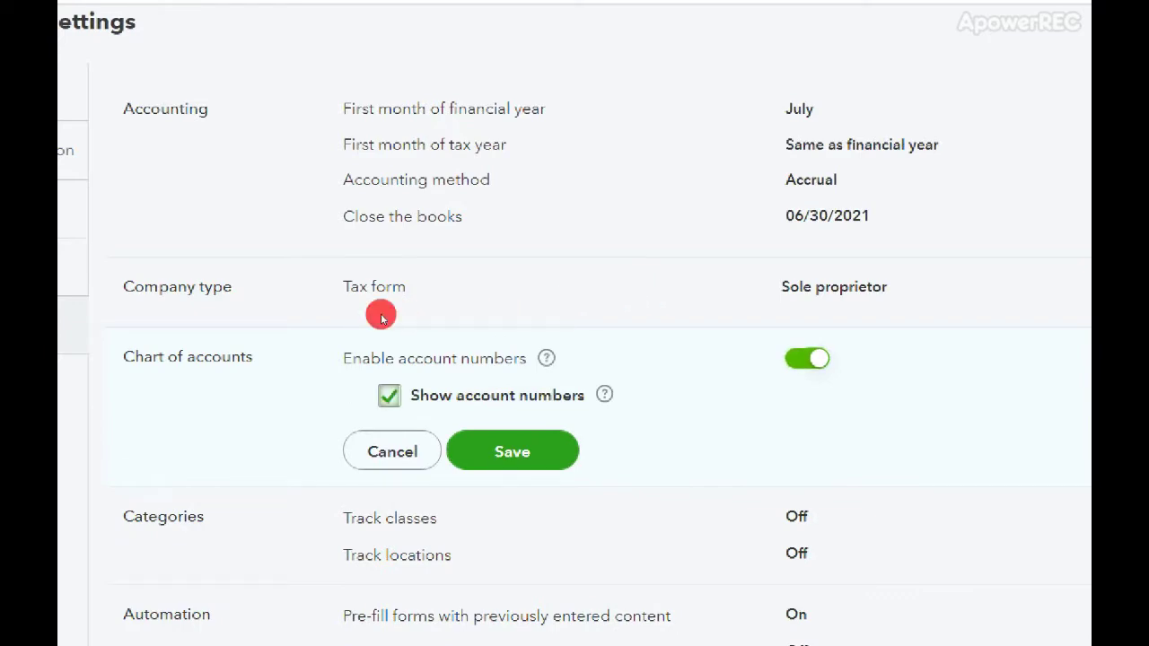
pyautogui.click(444, 352)
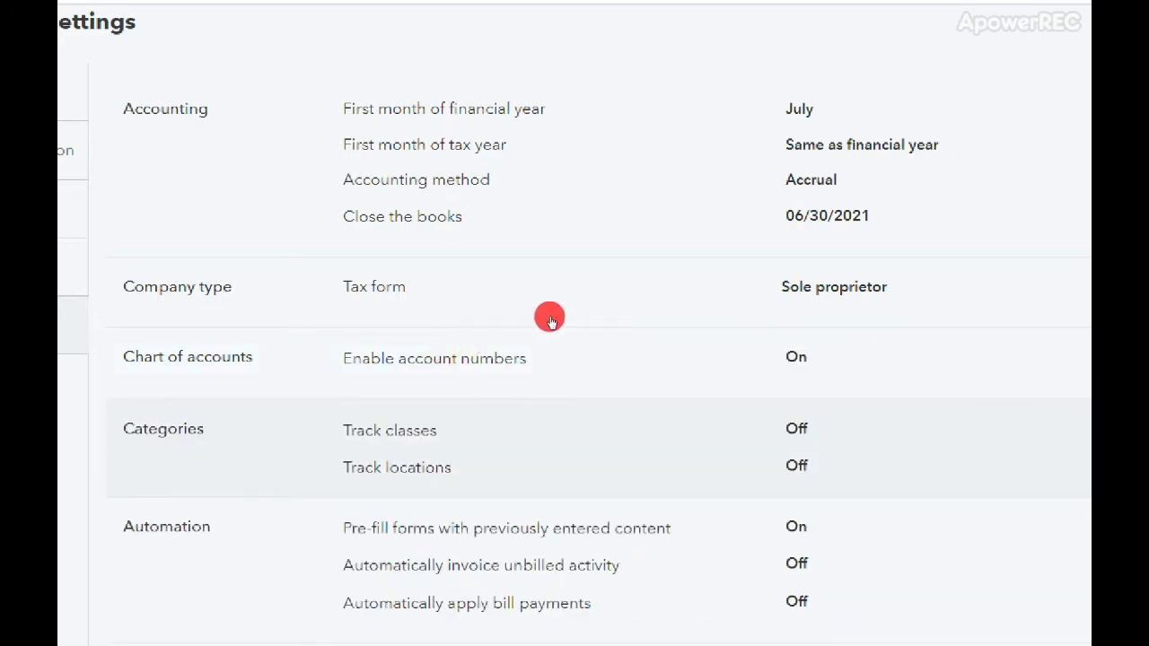
# Examine the class and location tracking options in the Categories settings and close the section.
pyautogui.moveTo(227, 339); pyautogui.dragTo(270, 343)
pyautogui.click(273, 343)
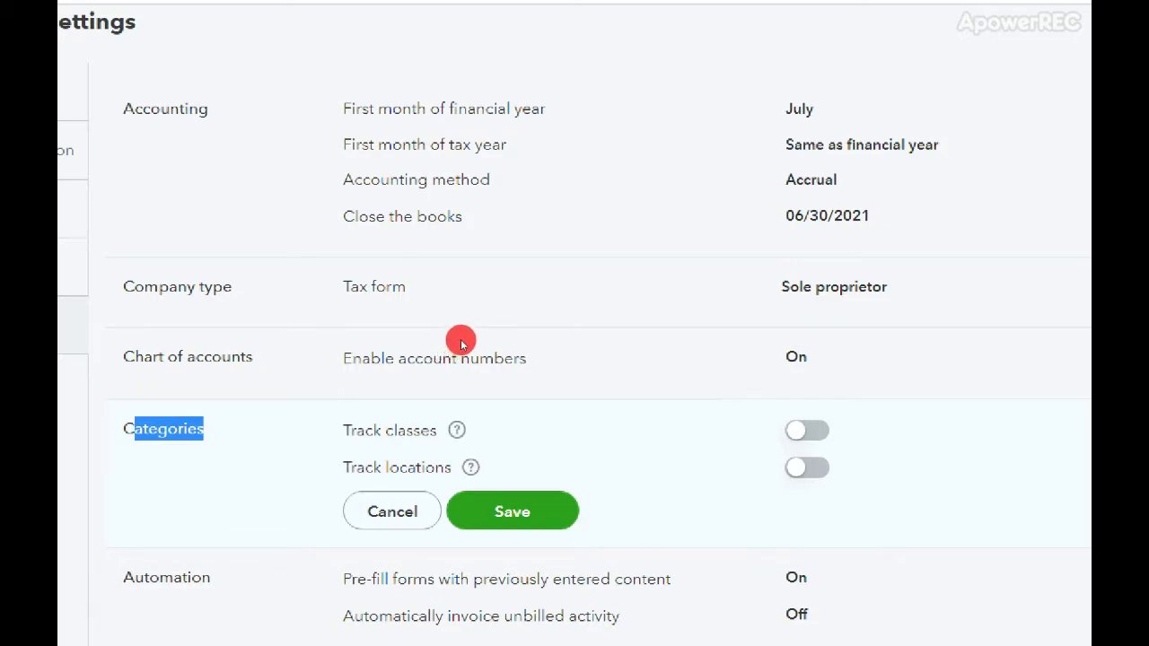
pyautogui.click(346, 510)
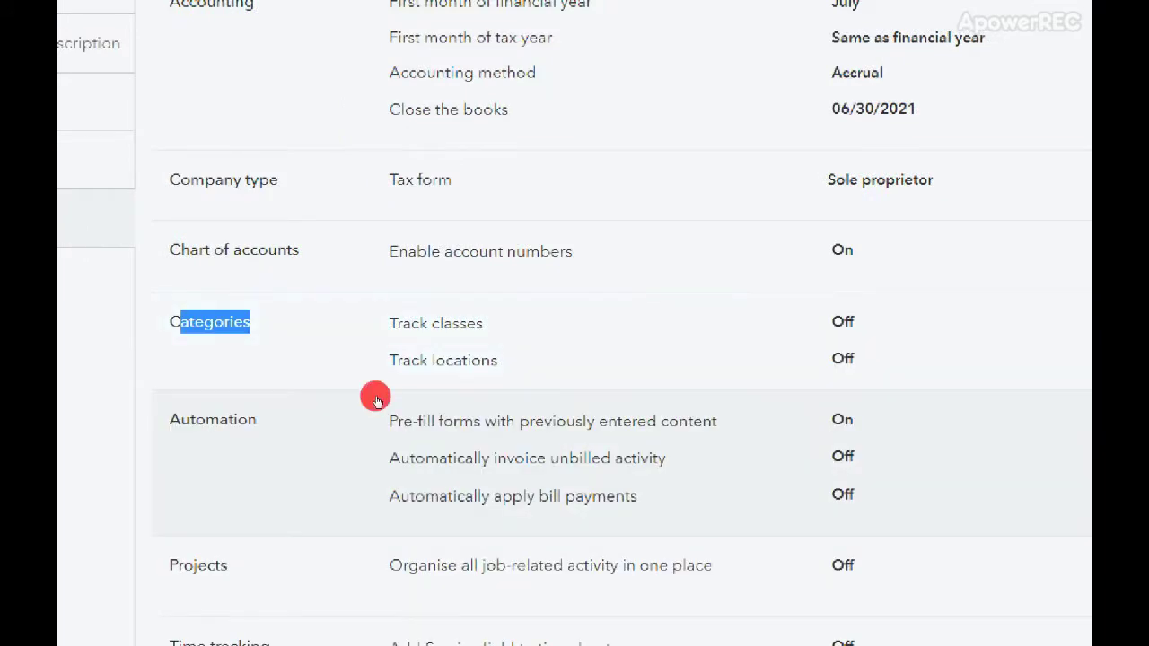
# In the Automation settings, turn on automatic invoicing of unbilled activity and choose Remind me to create invoices.
pyautogui.moveTo(213, 405); pyautogui.dragTo(271, 399)
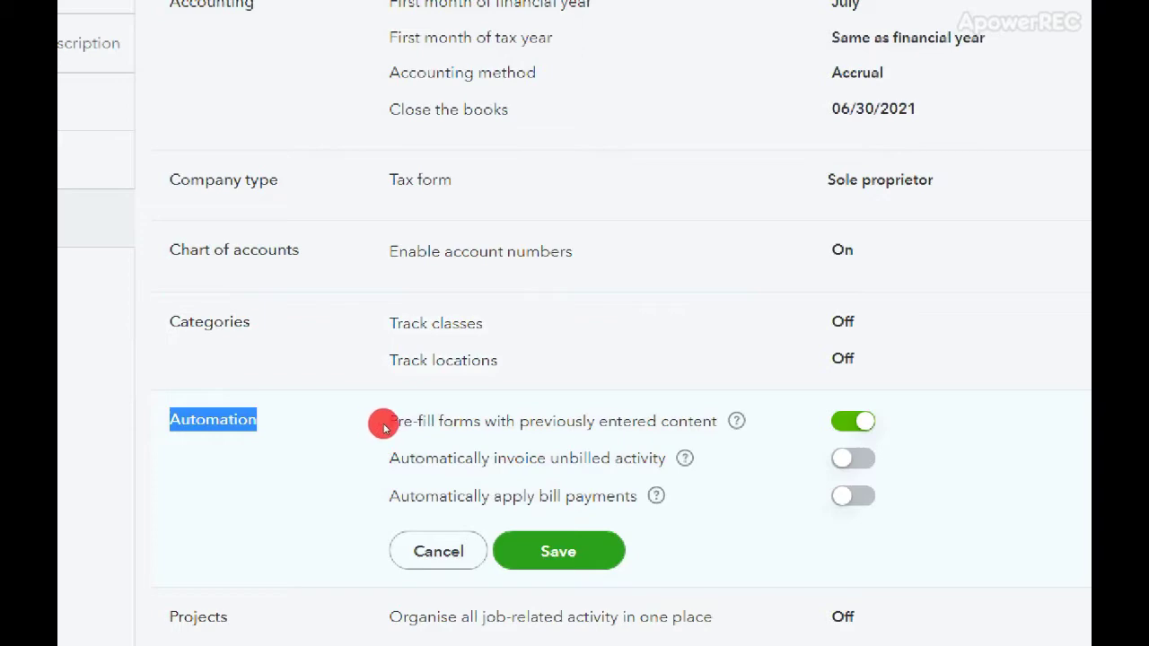
pyautogui.moveTo(356, 434); pyautogui.dragTo(557, 437)
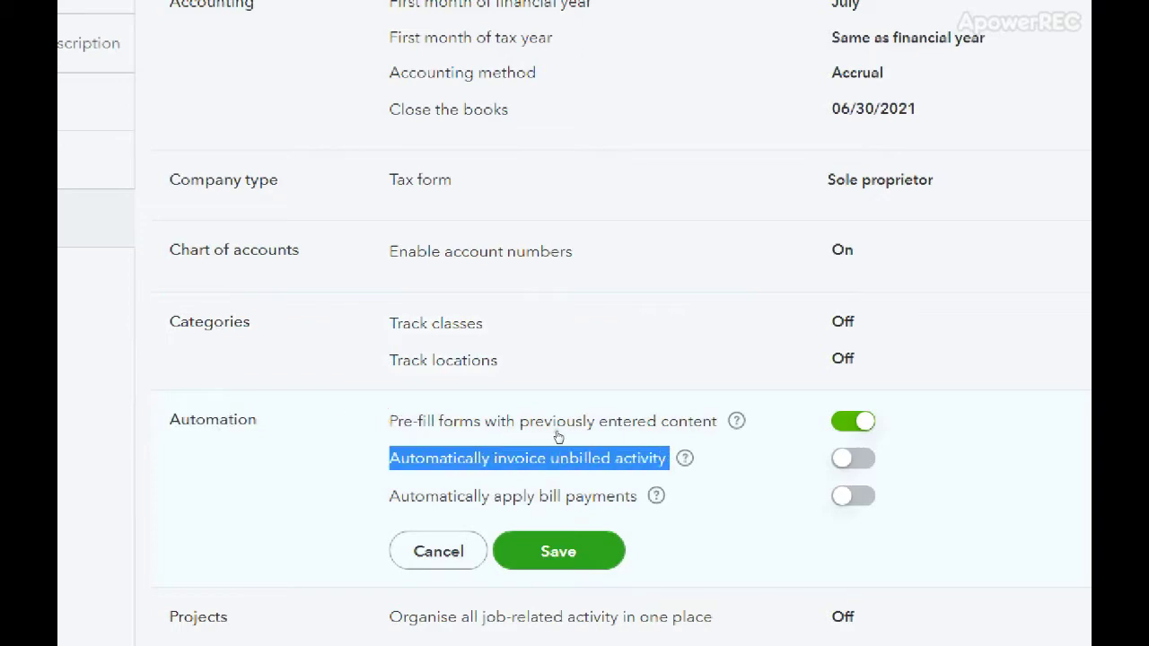
pyautogui.click(669, 436)
pyautogui.click(671, 437)
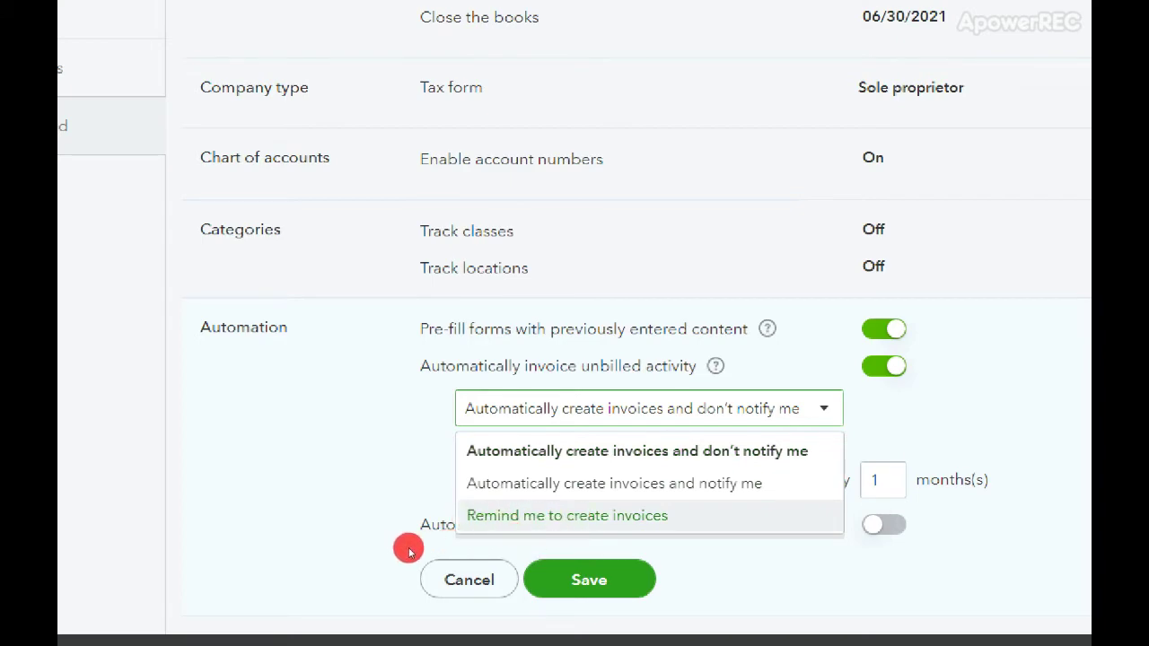
pyautogui.click(545, 531)
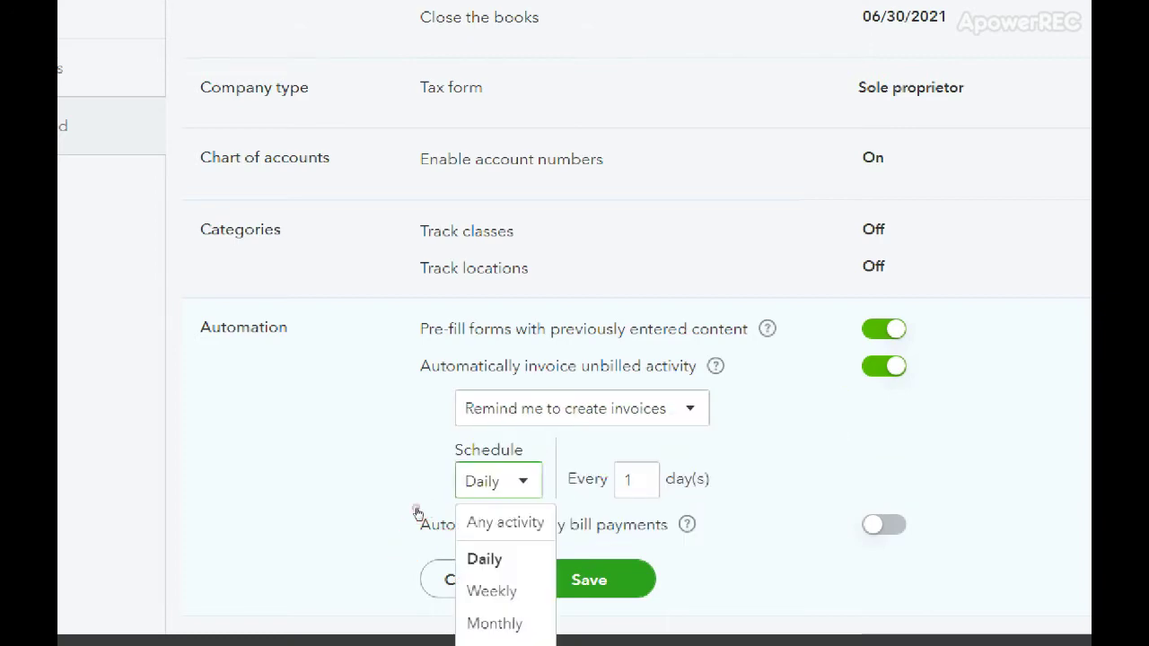
# Schedule the invoice reminders monthly, turn on automatic application of bill payments, and save the Automation settings.
pyautogui.click(413, 605)
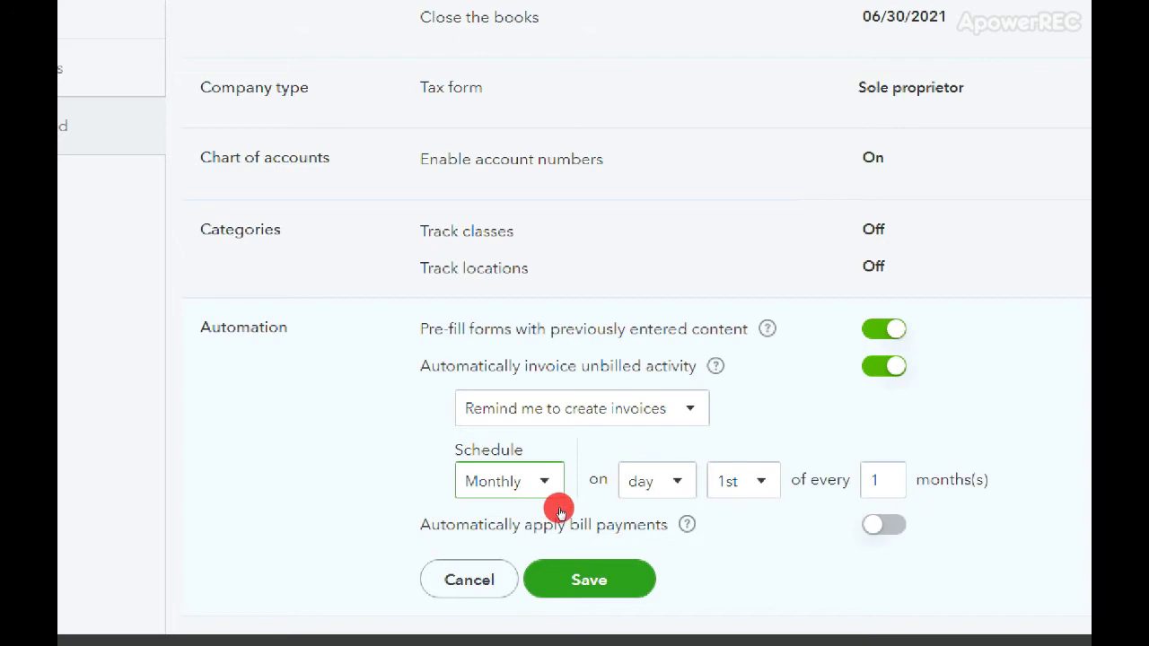
pyautogui.press('Tab')
pyautogui.press('Tab')
pyautogui.press('Tab')
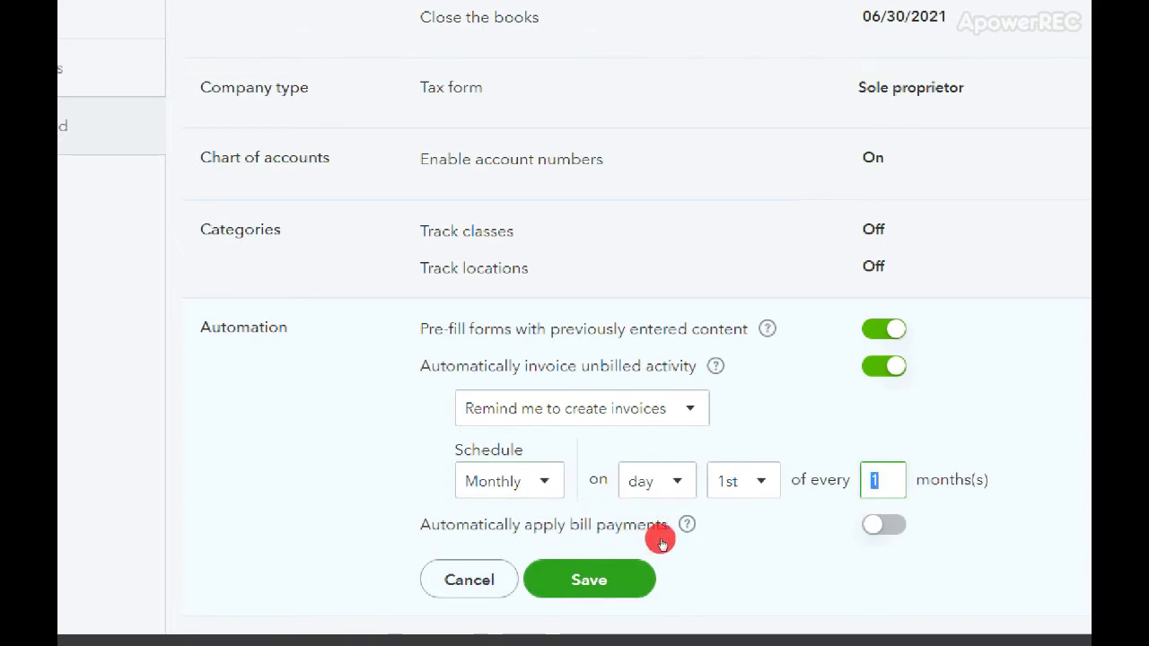
pyautogui.click(666, 541)
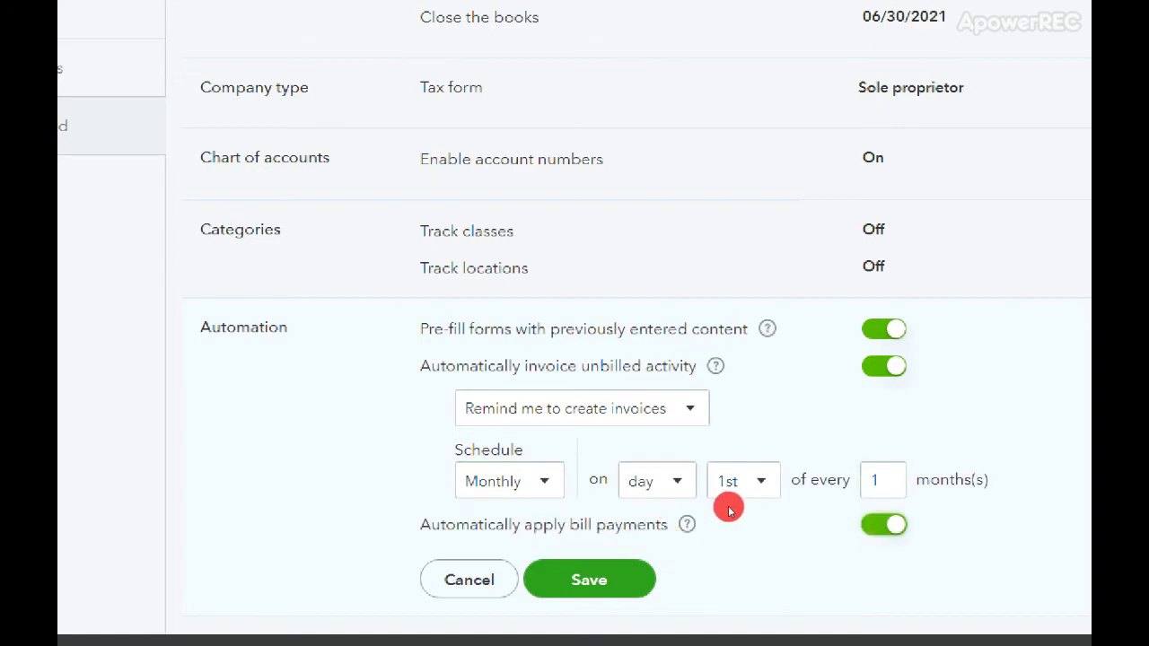
pyautogui.scroll(-3, 729, 509)
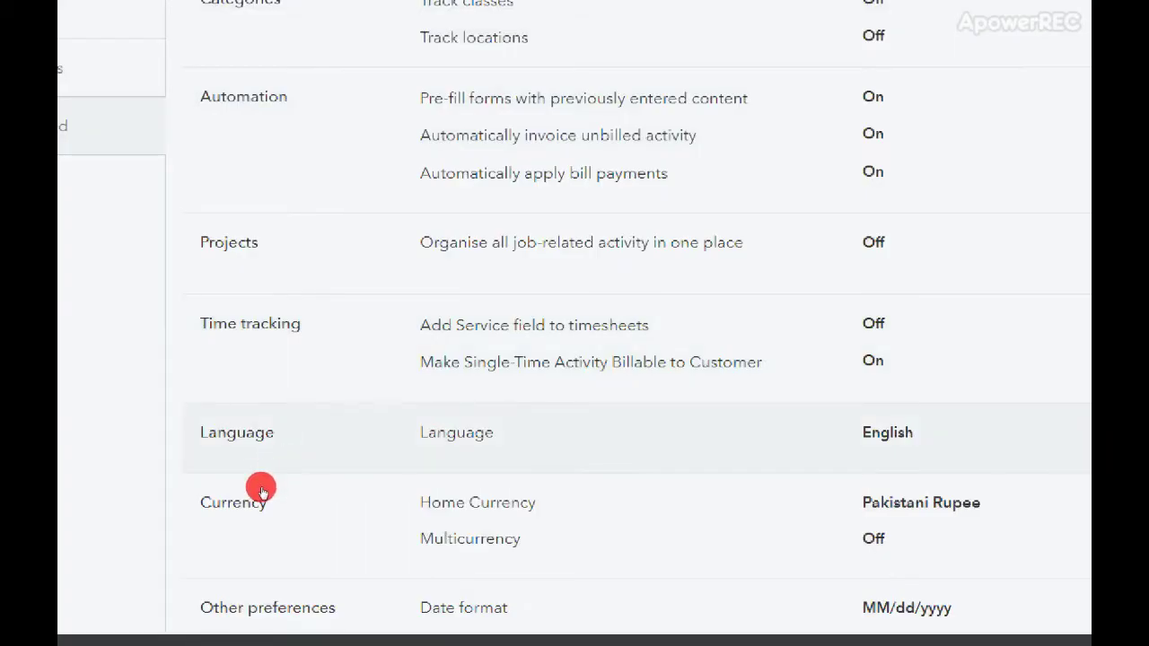
# Review the Language setting and close it, and examine the home currency options in the Currency section.
pyautogui.click(669, 476)
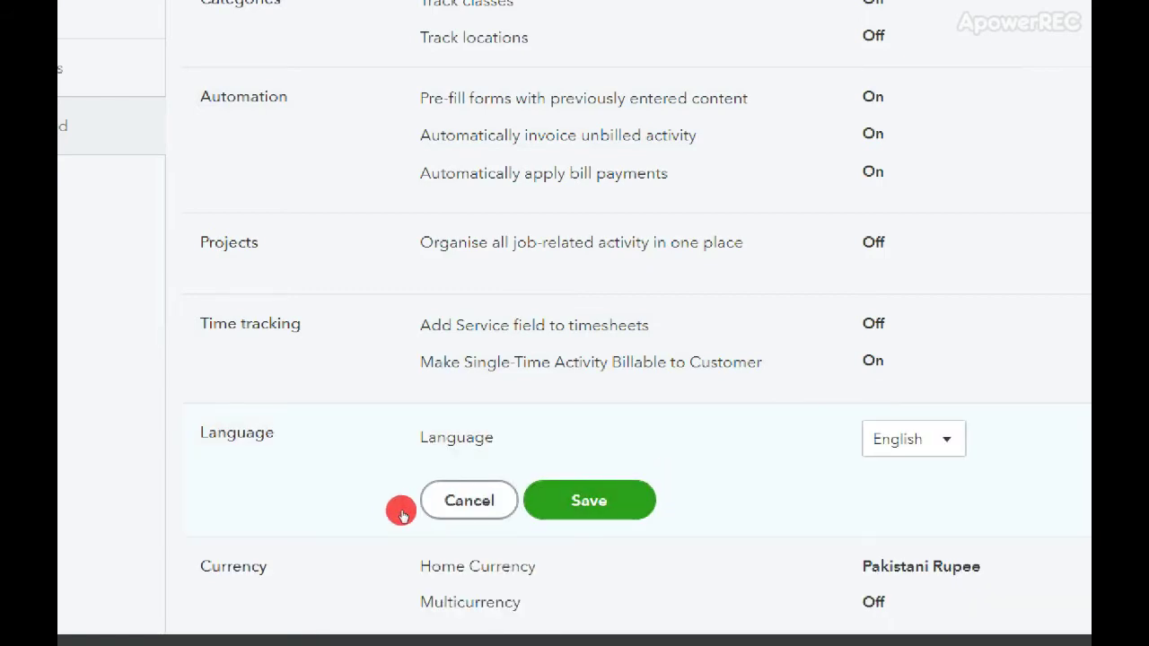
pyautogui.click(430, 503)
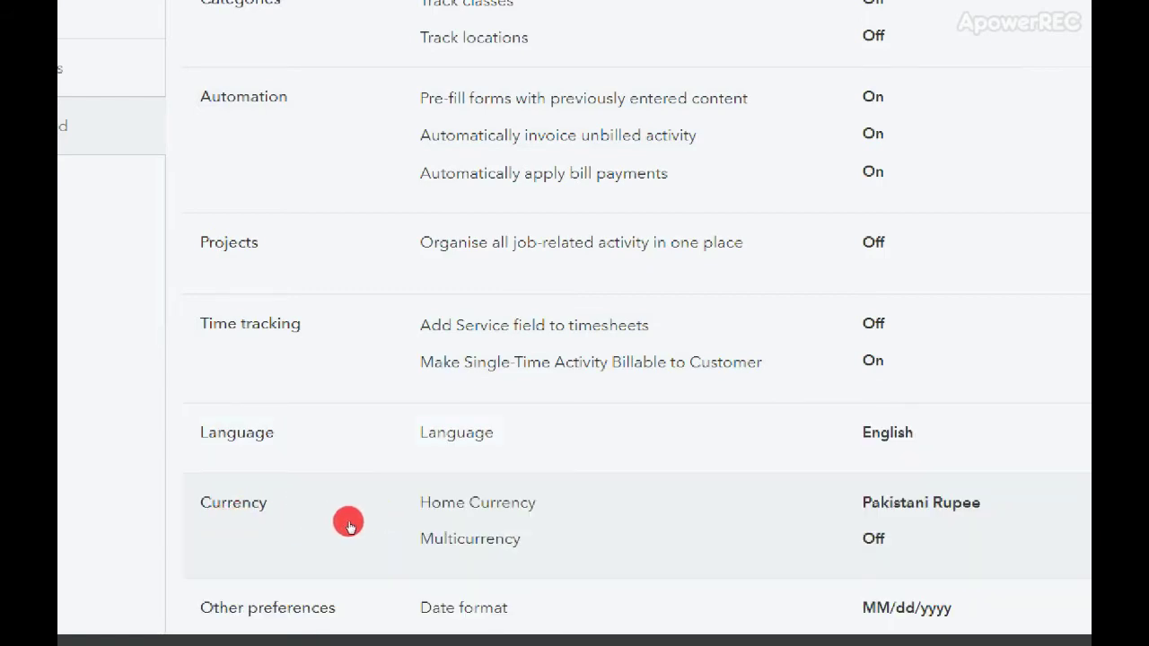
pyautogui.scroll(-3, 649, 525)
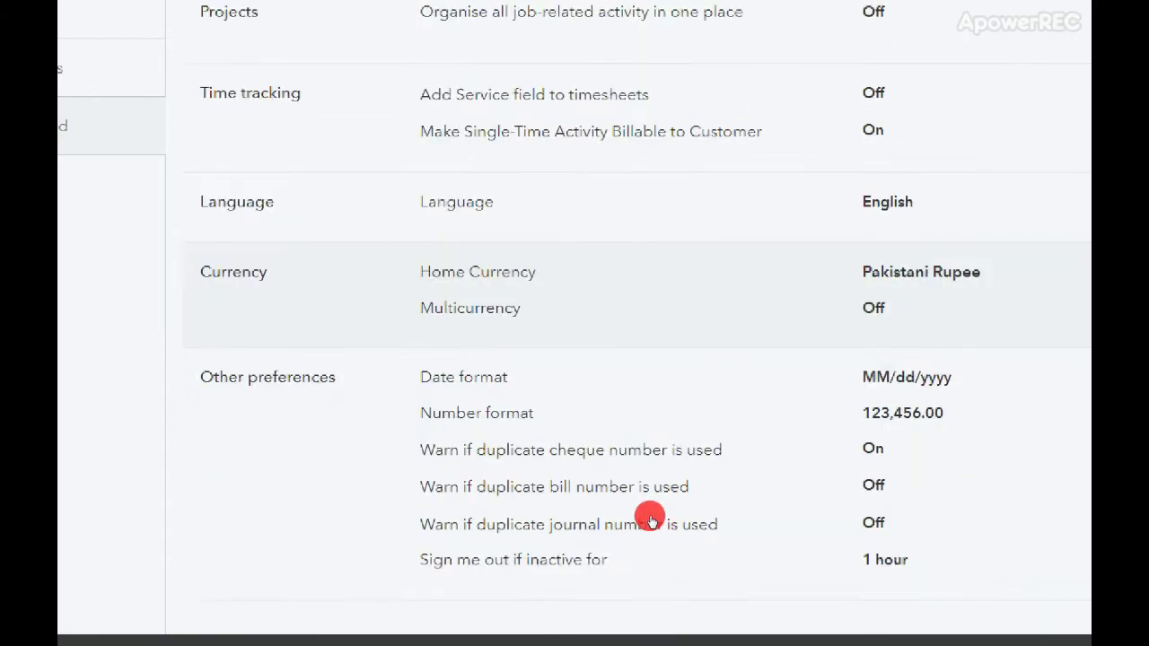
pyautogui.click(730, 364)
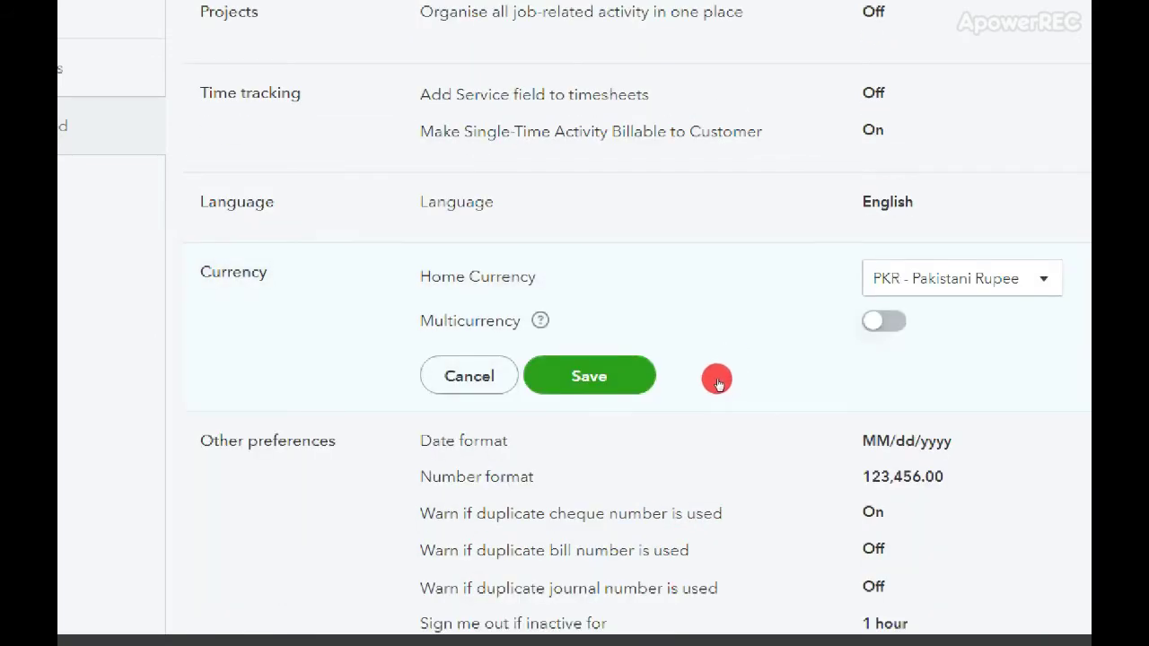
pyautogui.click(718, 379)
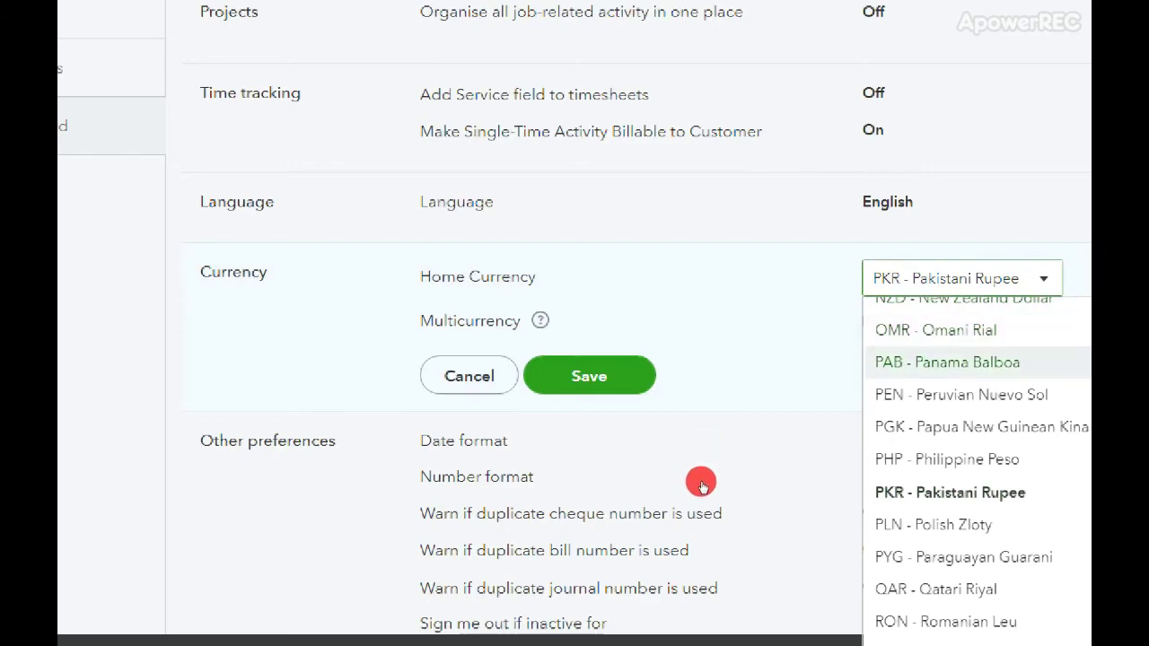
pyautogui.scroll(-1, 695, 616)
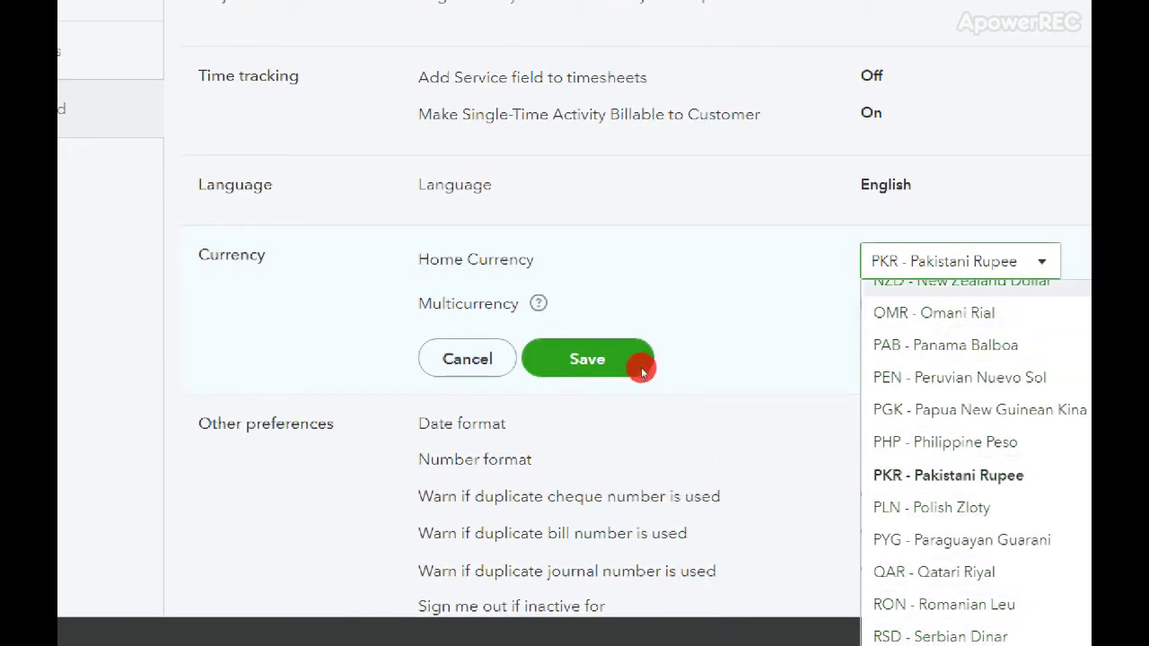
pyautogui.click(626, 368)
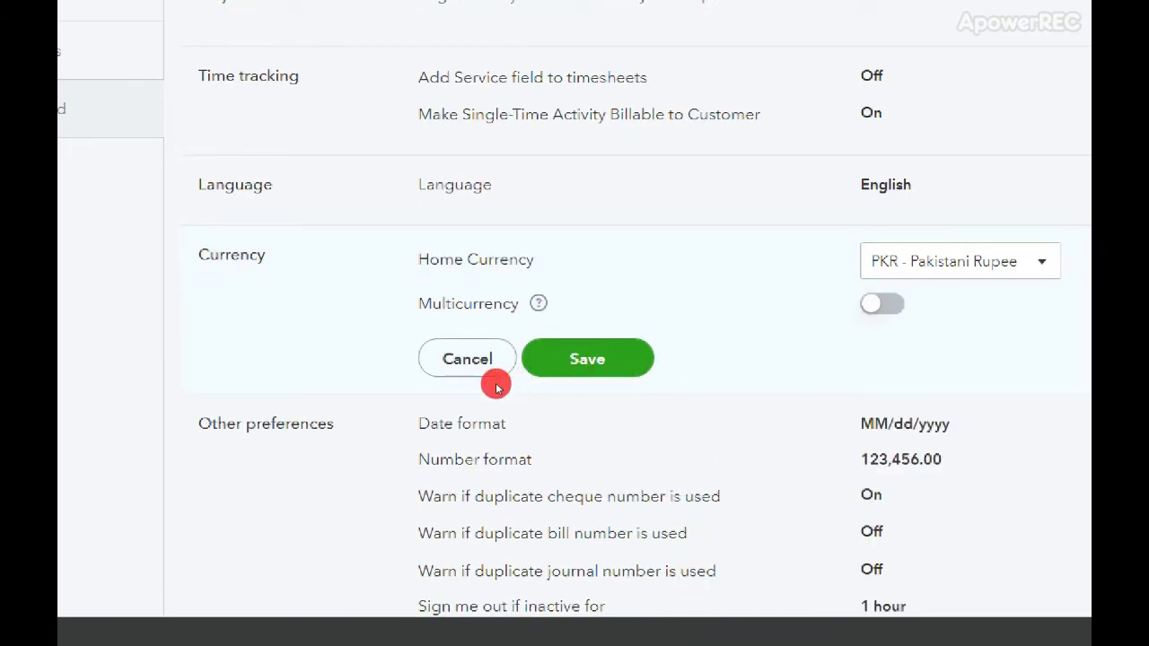
# Try turning on Multicurrency, switch it back off and close the Currency section.
pyautogui.click(672, 403)
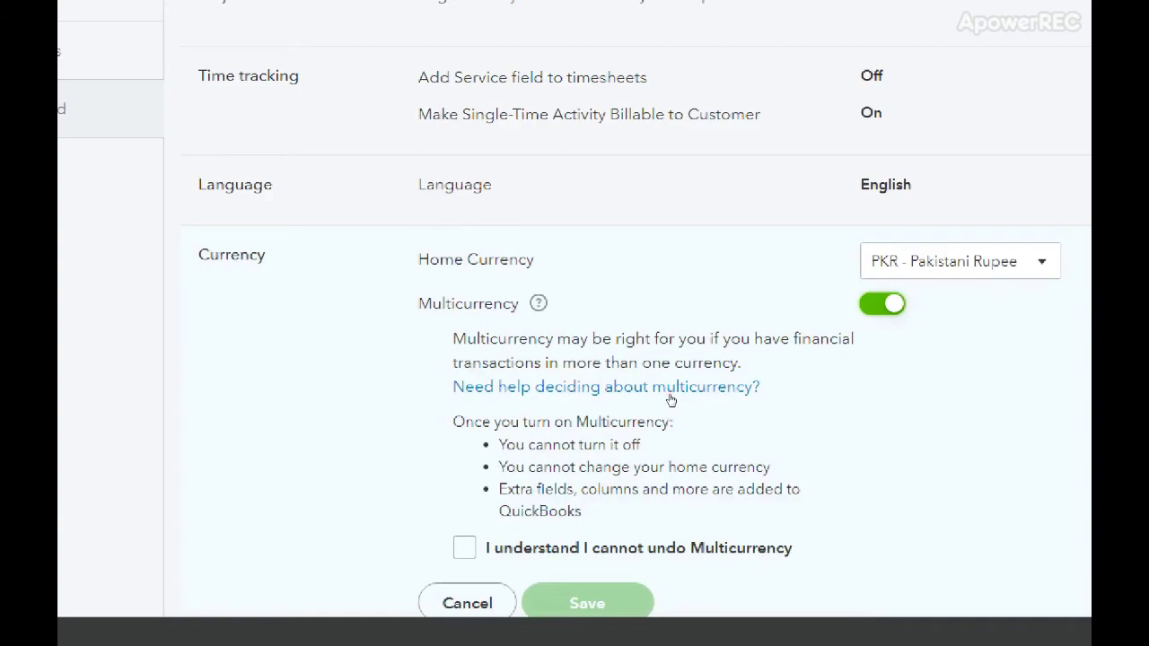
pyautogui.press('space')
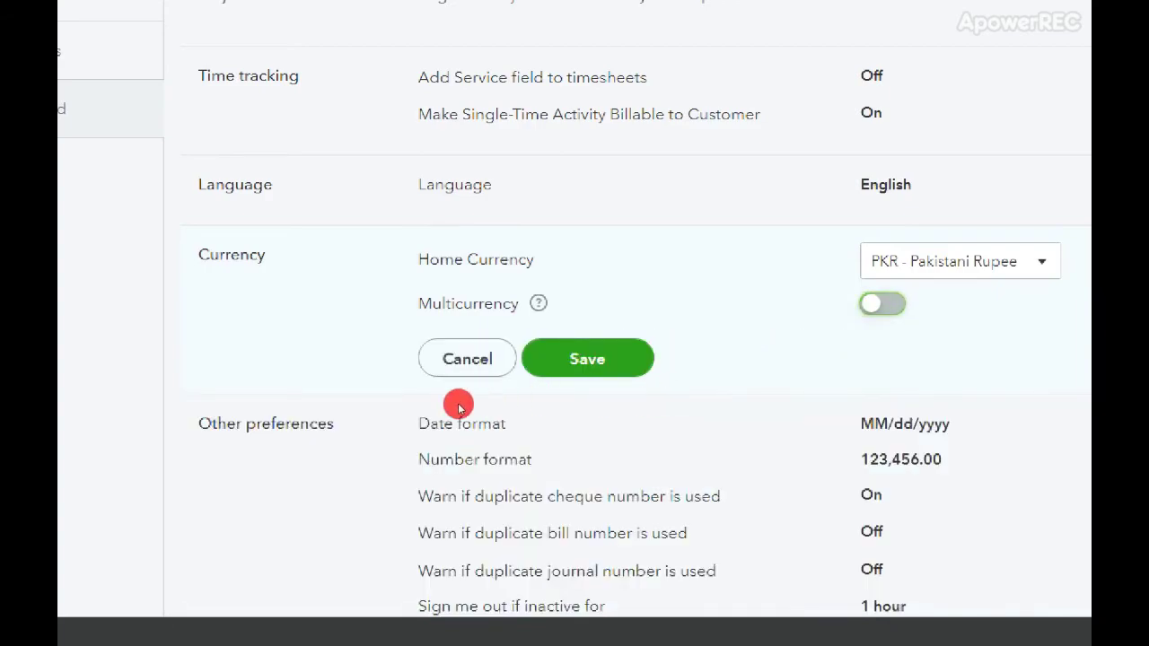
pyautogui.click(380, 441)
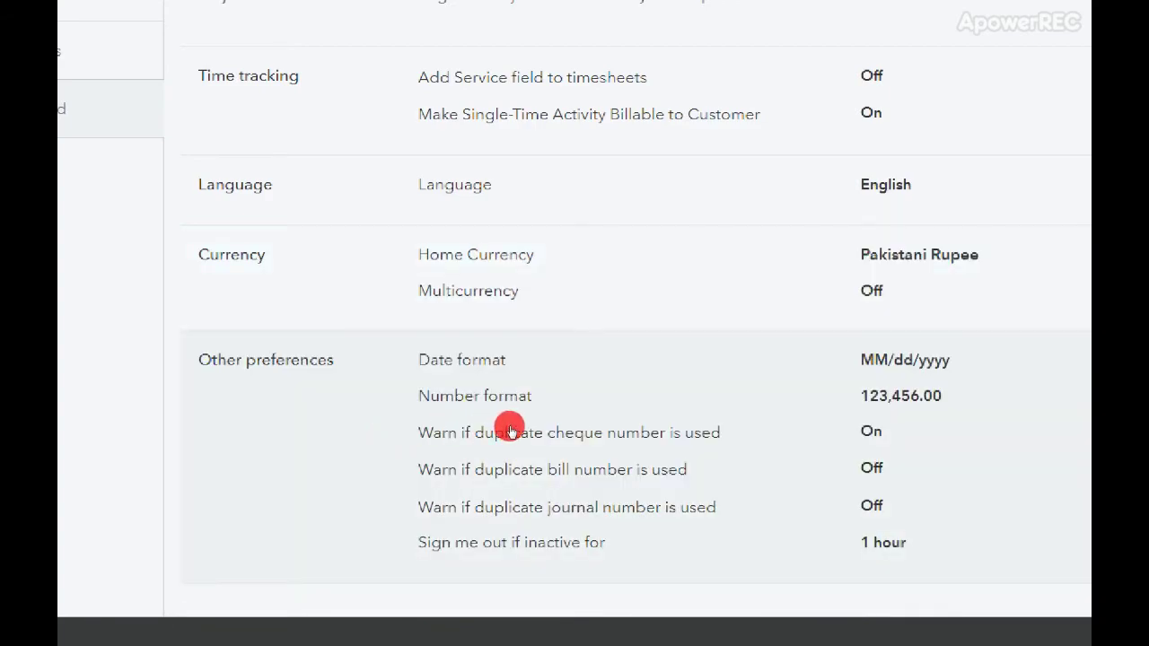
# Set the date format to dd-MM-yyyy in the Other preferences section.
pyautogui.click(366, 445)
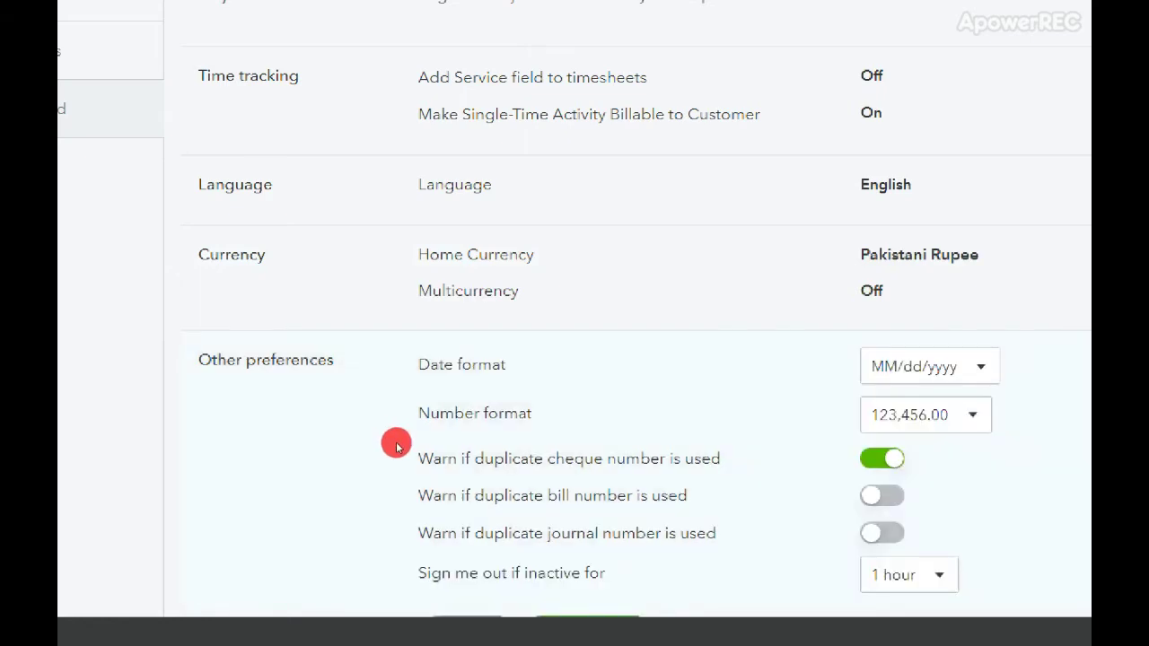
pyautogui.click(680, 442)
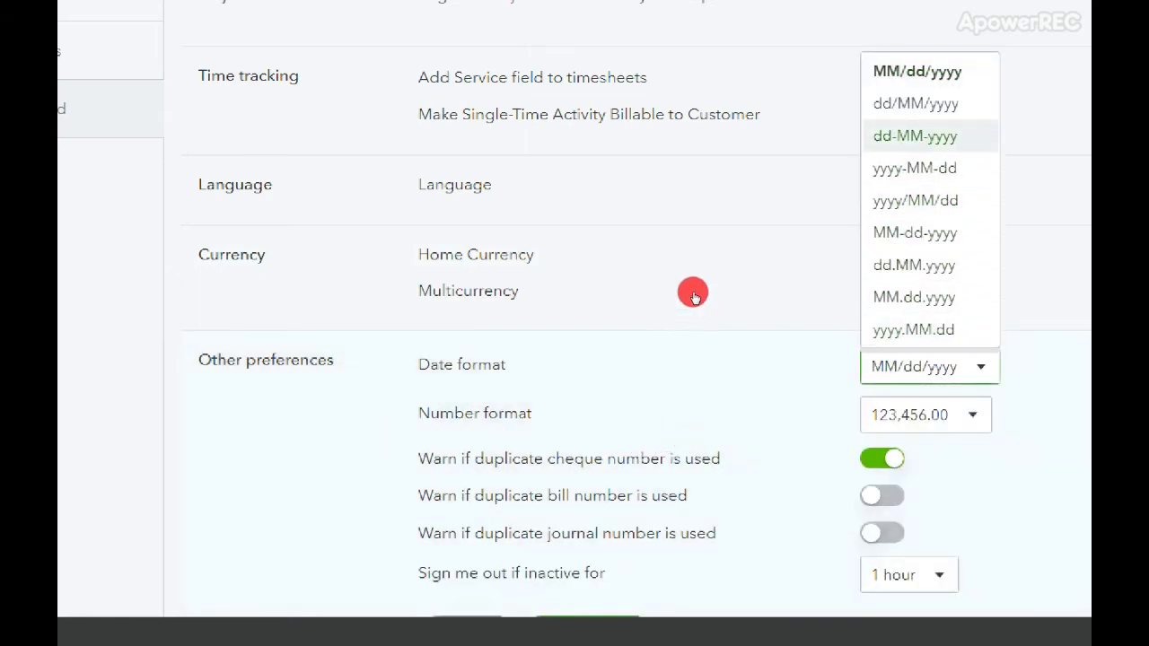
pyautogui.press('Up')
pyautogui.press('Down')
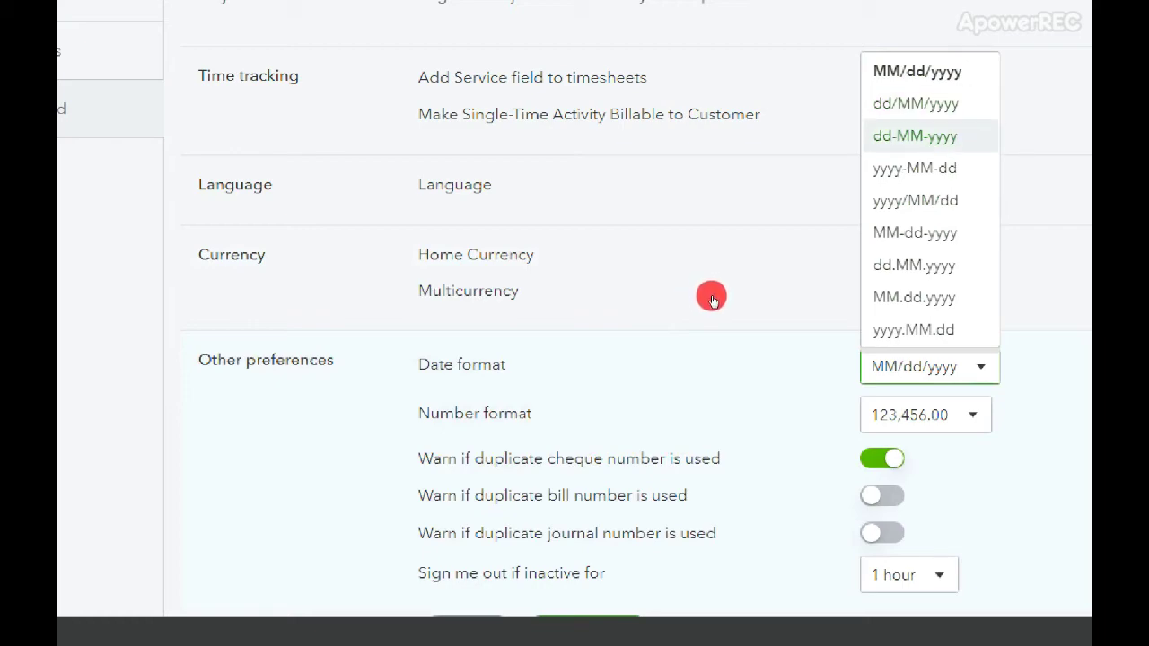
pyautogui.press('Down')
pyautogui.press('Up')
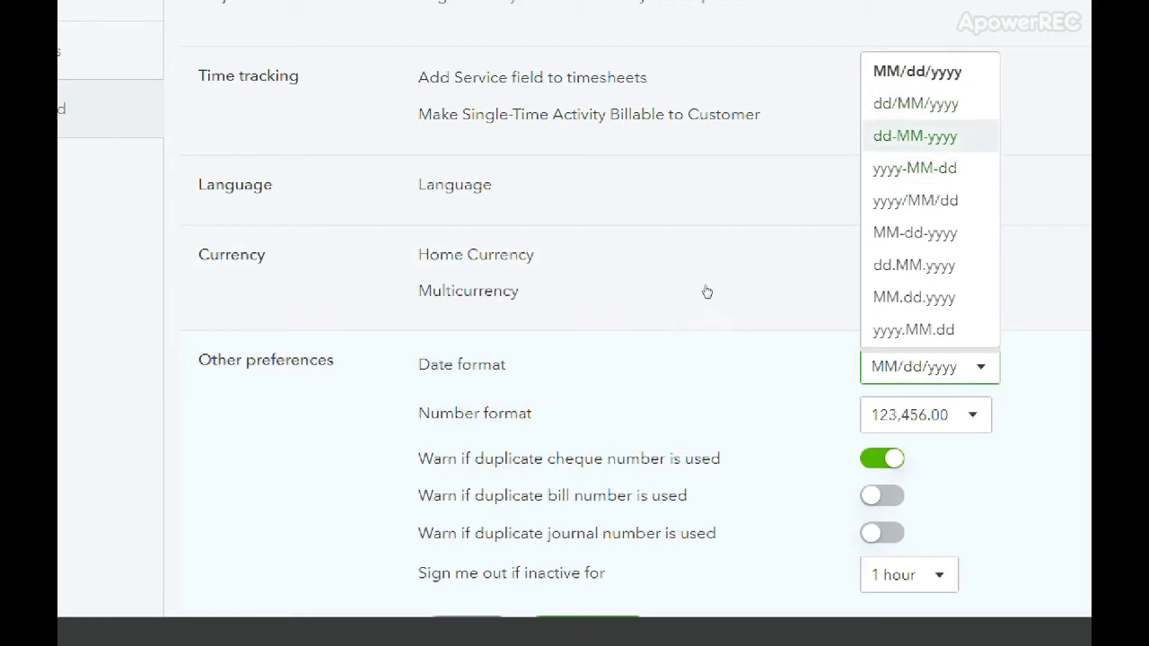
pyautogui.click(706, 292)
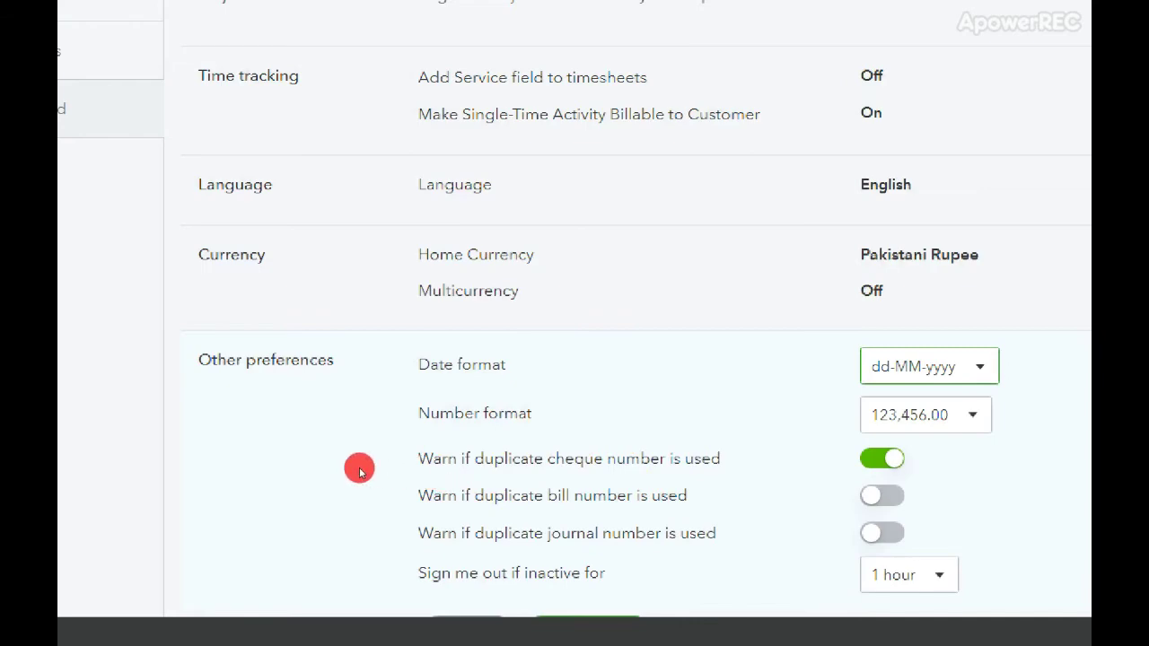
# Review the number format options in Other preferences and choose 123,456.00.
pyautogui.moveTo(360, 471); pyautogui.dragTo(431, 472)
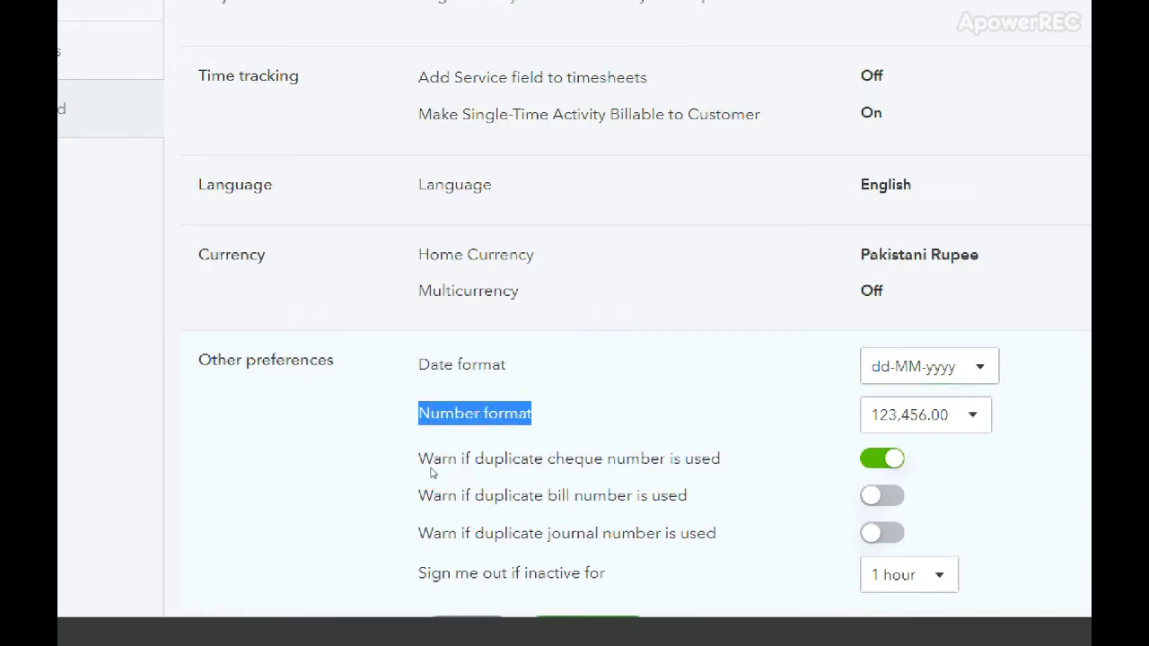
pyautogui.click(707, 473)
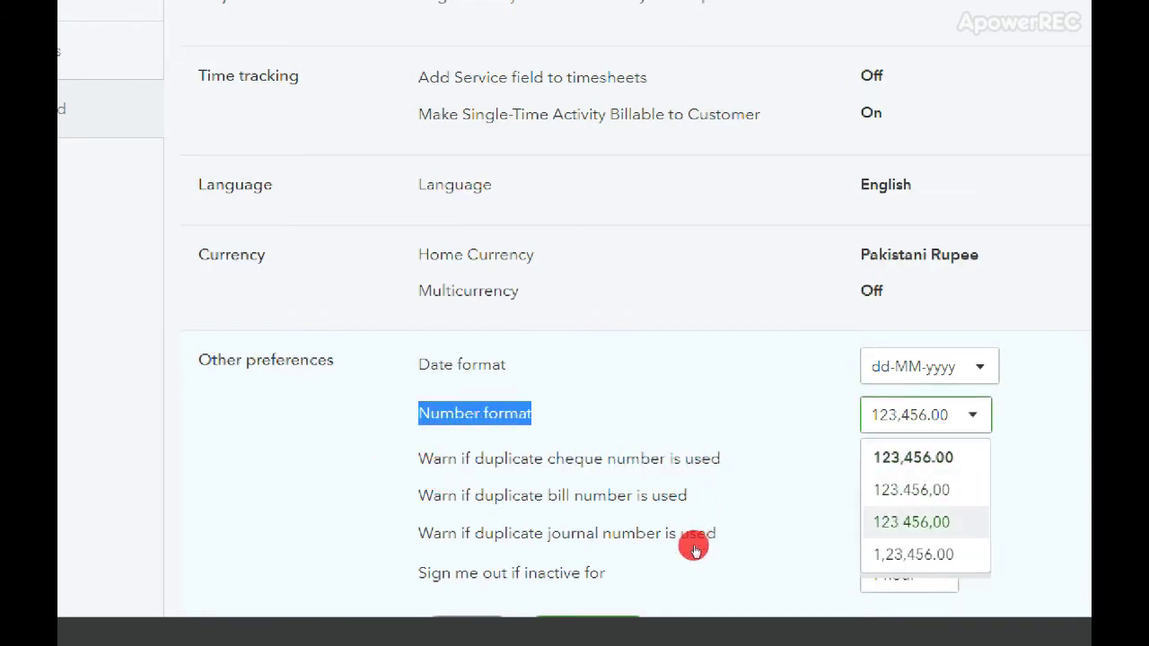
pyautogui.press('Down')
pyautogui.press('Up')
pyautogui.press('Up')
pyautogui.press('Up')
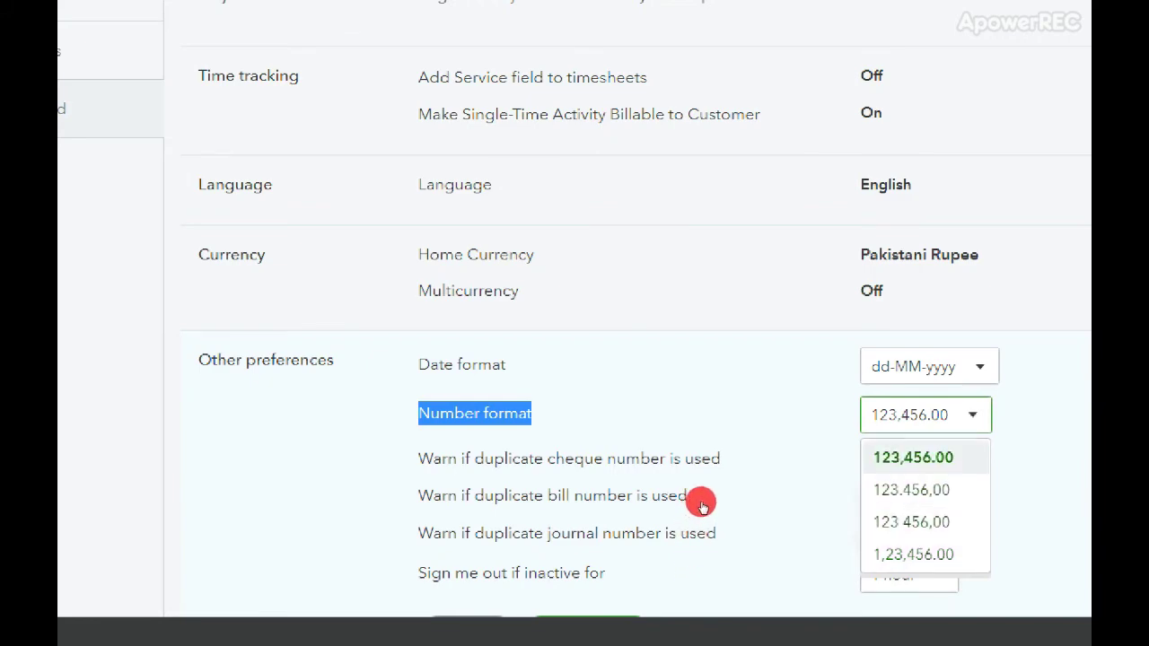
pyautogui.press('Down')
pyautogui.press('Up')
pyautogui.press('Return')
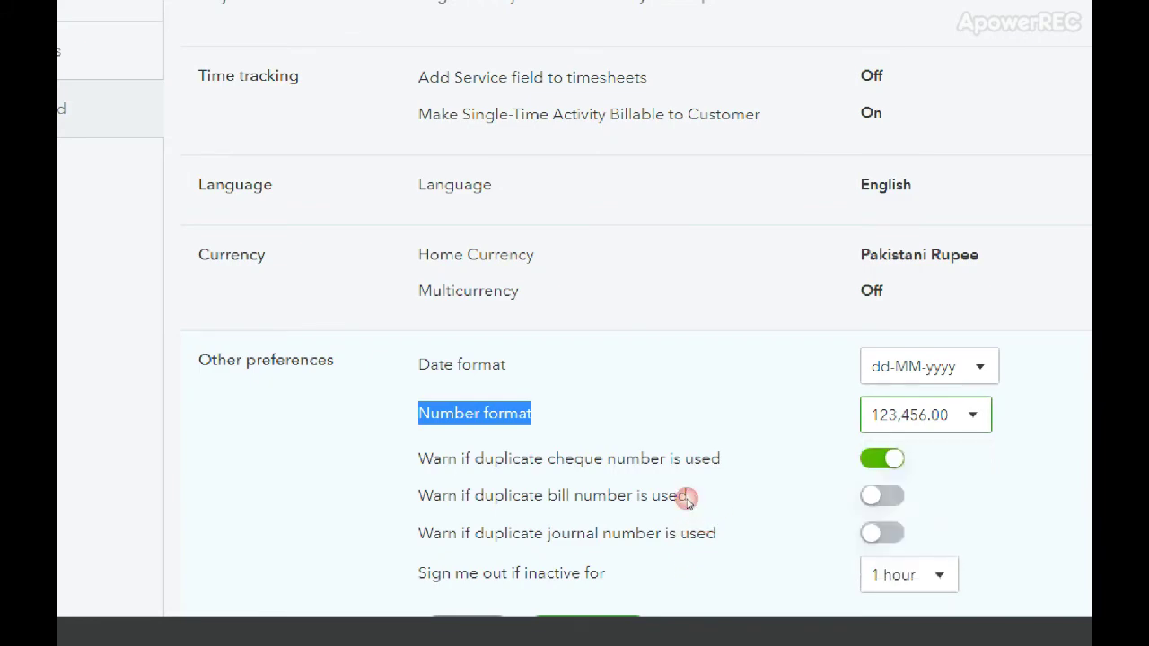
# Turn on the warnings for duplicate bill numbers and duplicate journal numbers in Other preferences.
pyautogui.click(359, 508)
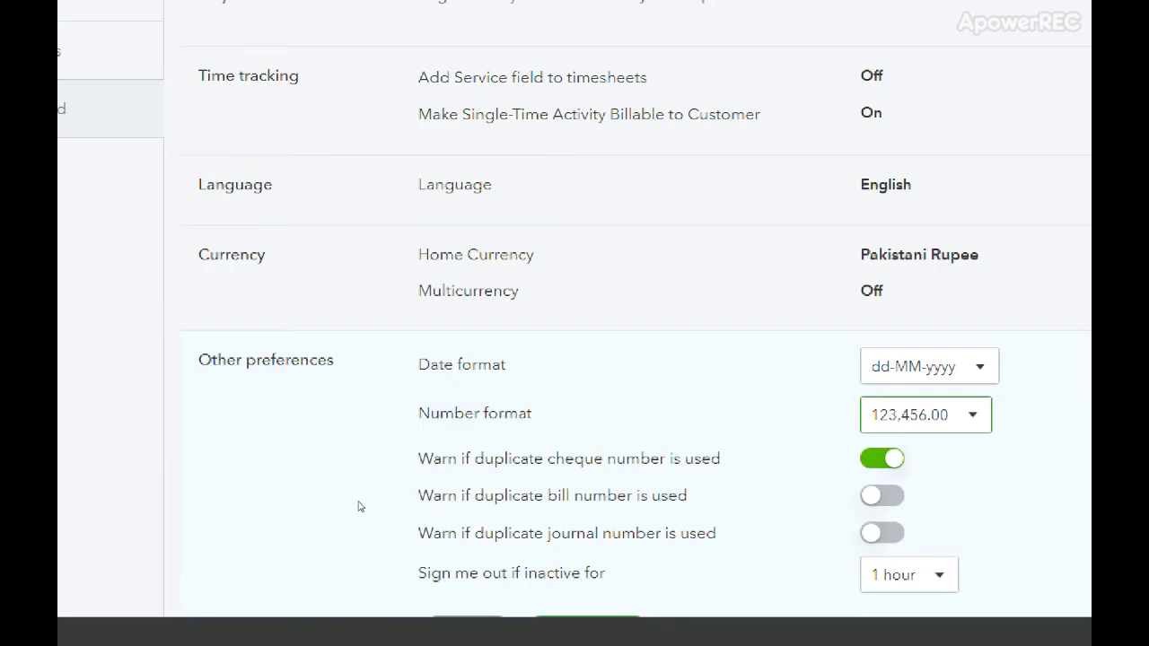
pyautogui.moveTo(358, 507); pyautogui.dragTo(556, 510)
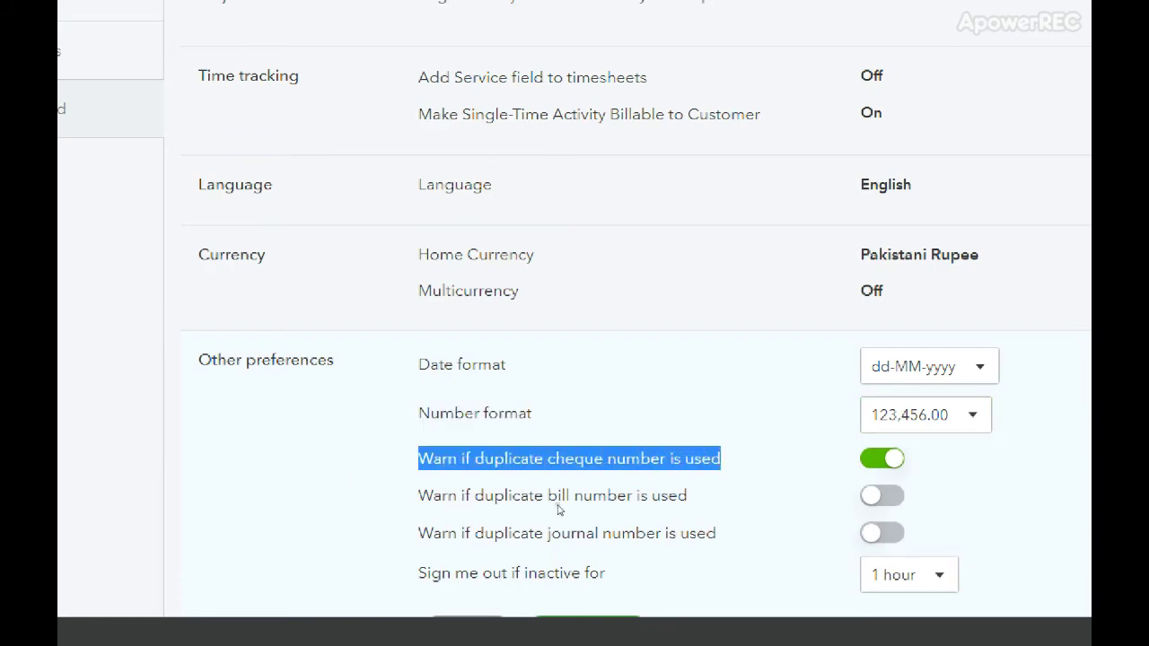
pyautogui.click(558, 510)
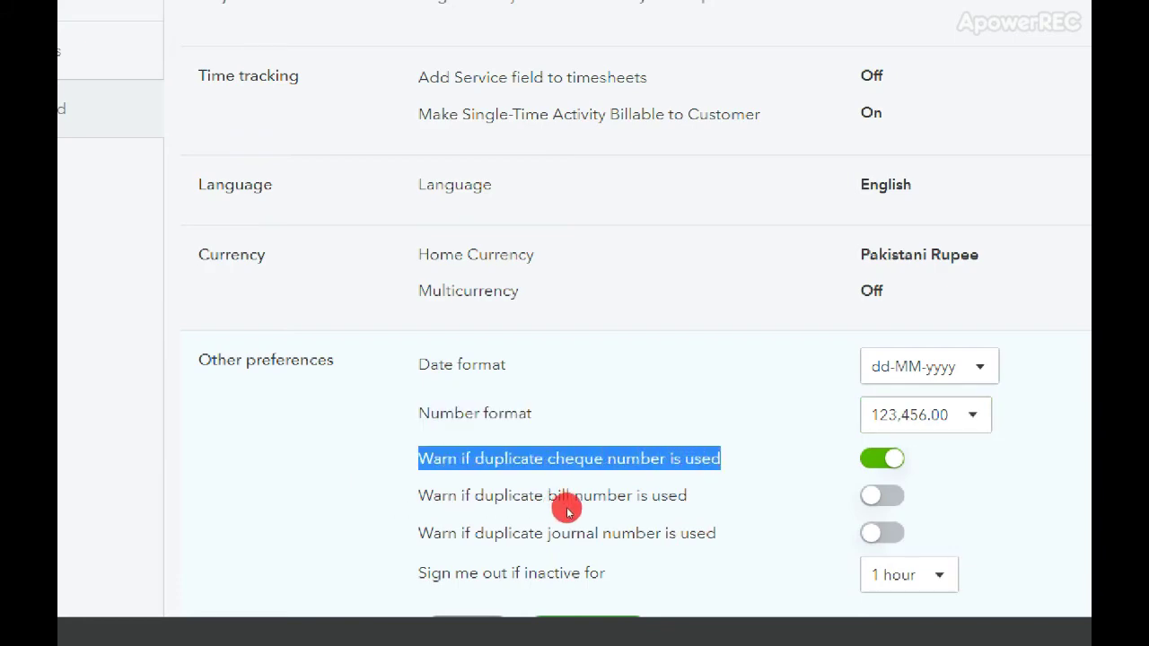
pyautogui.scroll(-1, 572, 508)
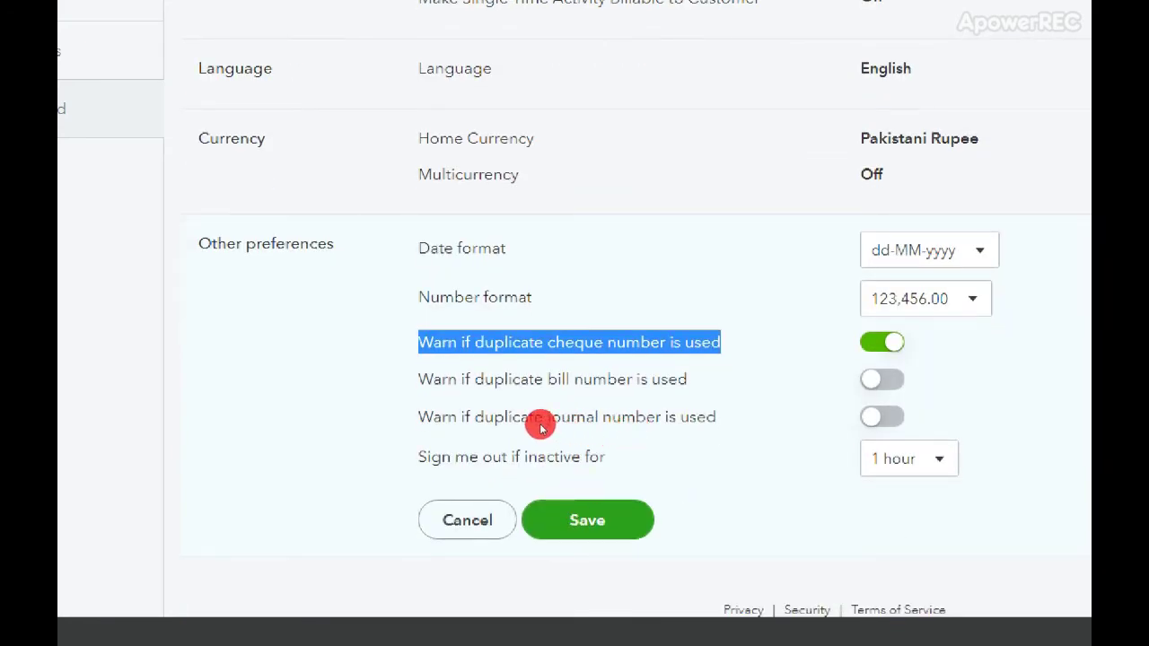
pyautogui.click(667, 452)
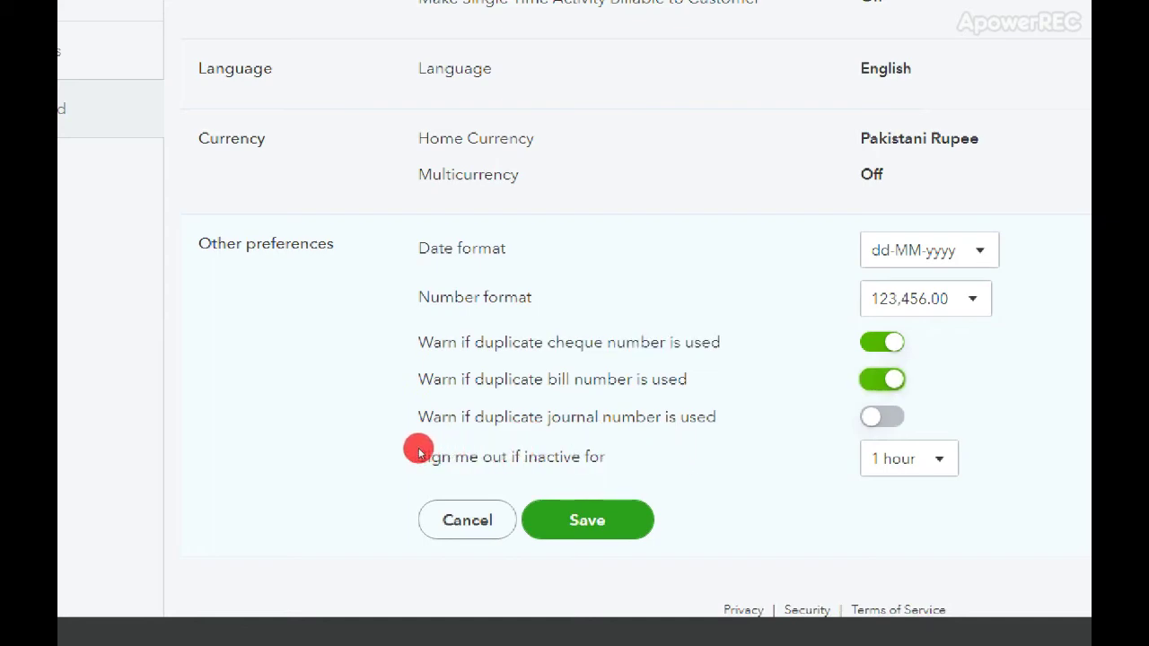
pyautogui.moveTo(357, 452); pyautogui.dragTo(538, 457)
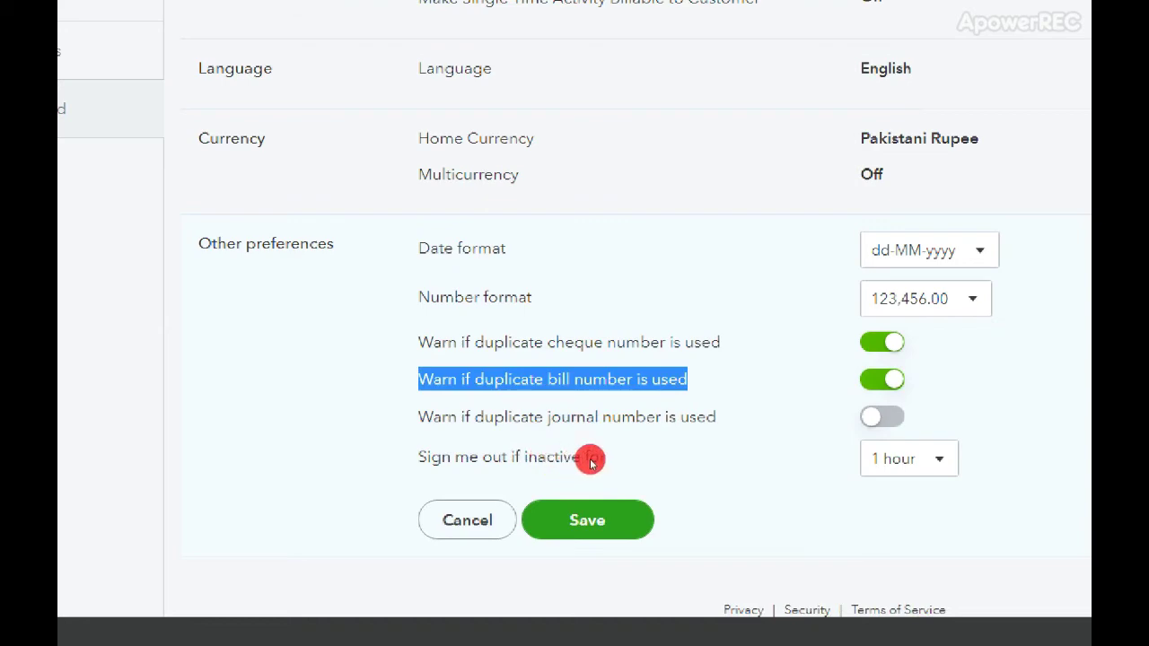
pyautogui.click(661, 477)
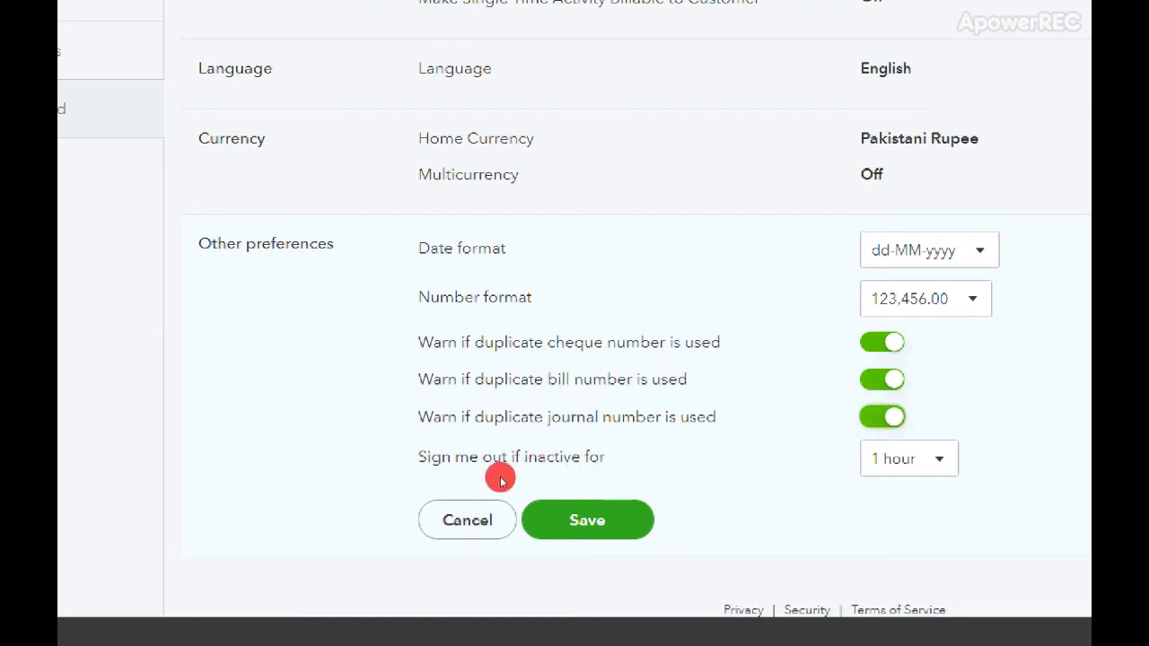
pyautogui.moveTo(377, 474); pyautogui.dragTo(567, 470)
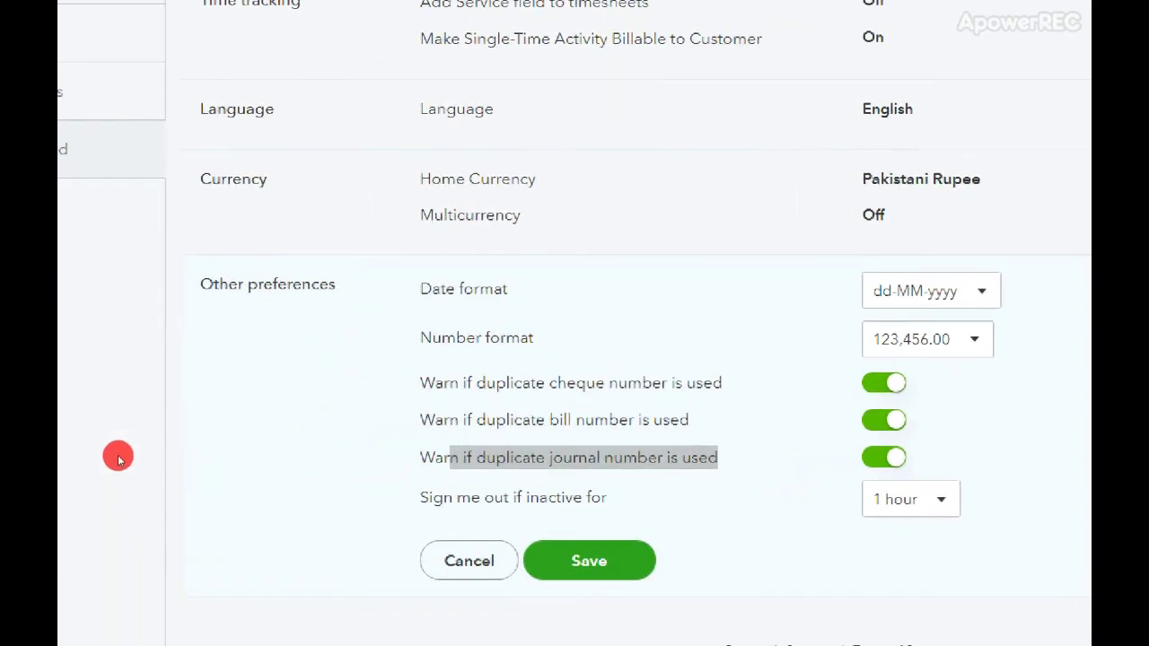
# Review the inactivity sign-out options in Other preferences and choose 1 hour.
pyautogui.click(486, 485)
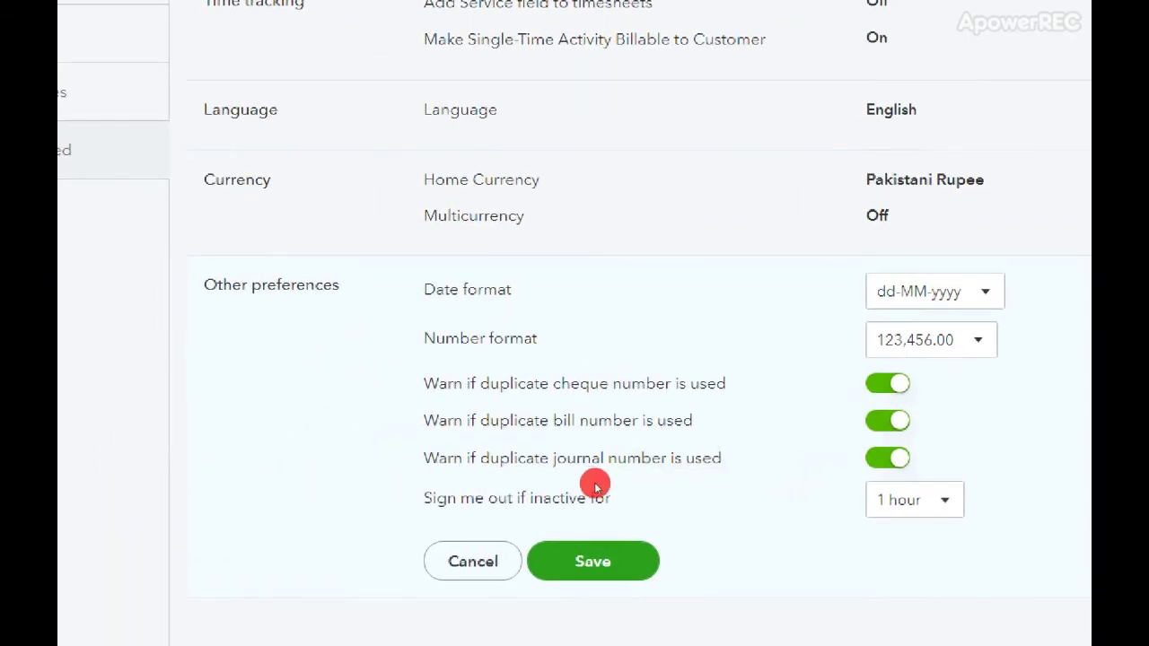
pyautogui.click(678, 504)
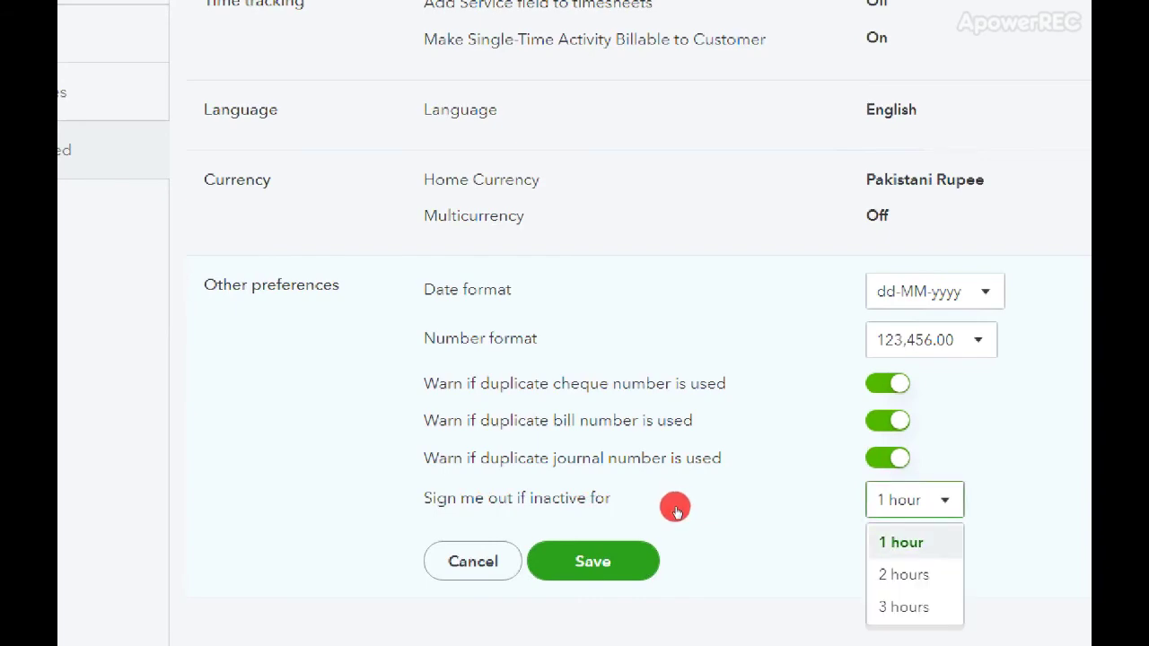
pyautogui.press('Down')
pyautogui.press('Down')
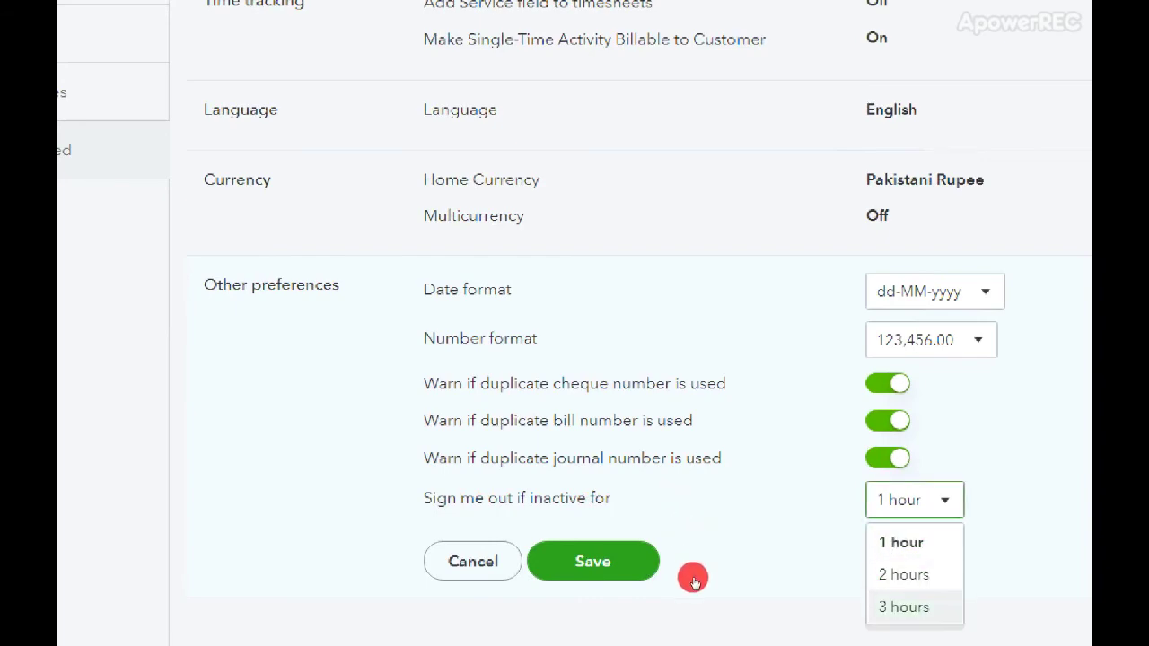
pyautogui.press('Up')
pyautogui.press('Up')
pyautogui.press('Down')
pyautogui.press('Down')
pyautogui.press('Down')
pyautogui.press('Down')
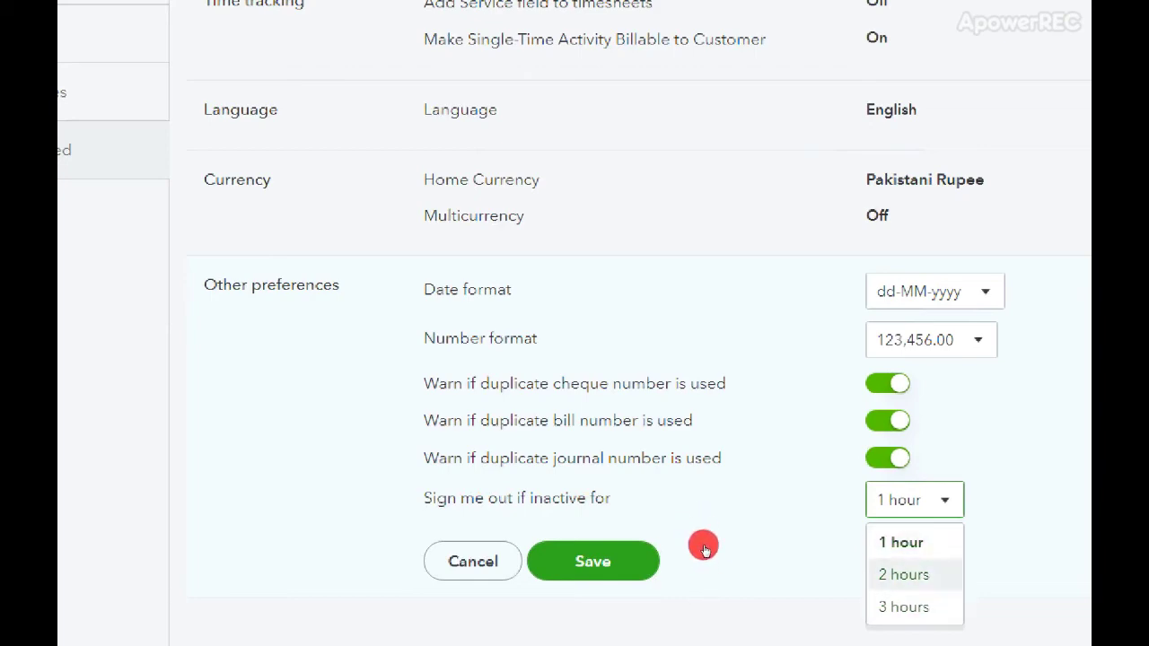
pyautogui.press('Down')
pyautogui.press('Up')
pyautogui.press('Up')
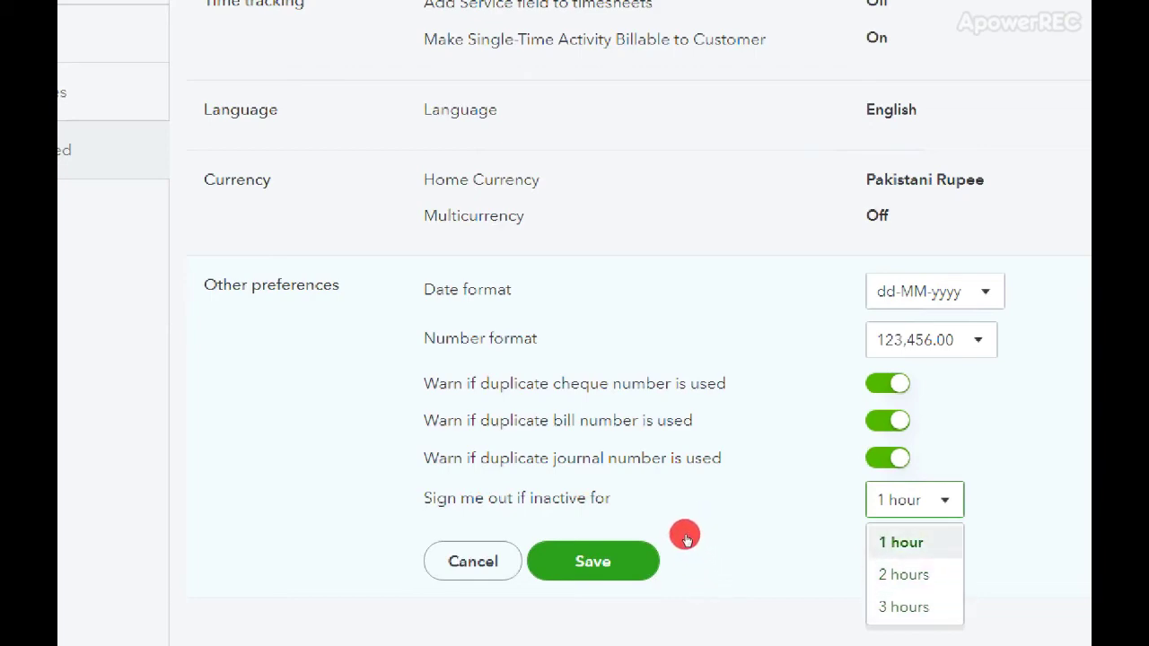
pyautogui.press('Return')
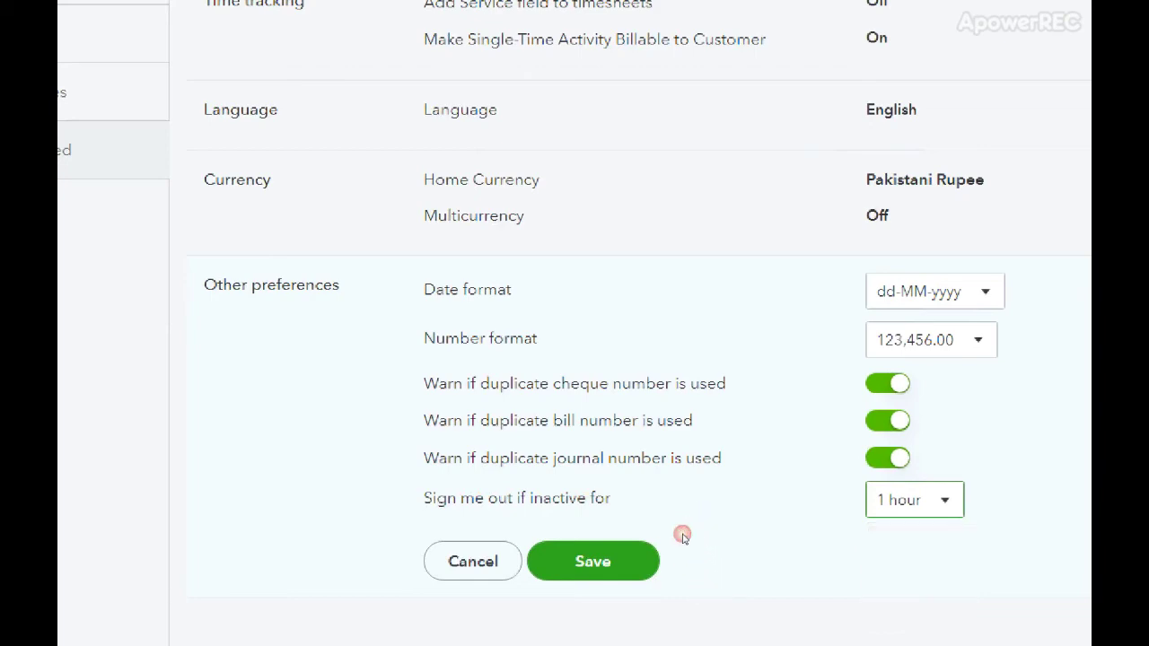
# Save the Other preferences section and finish editing Account and Settings.
pyautogui.click(492, 549)
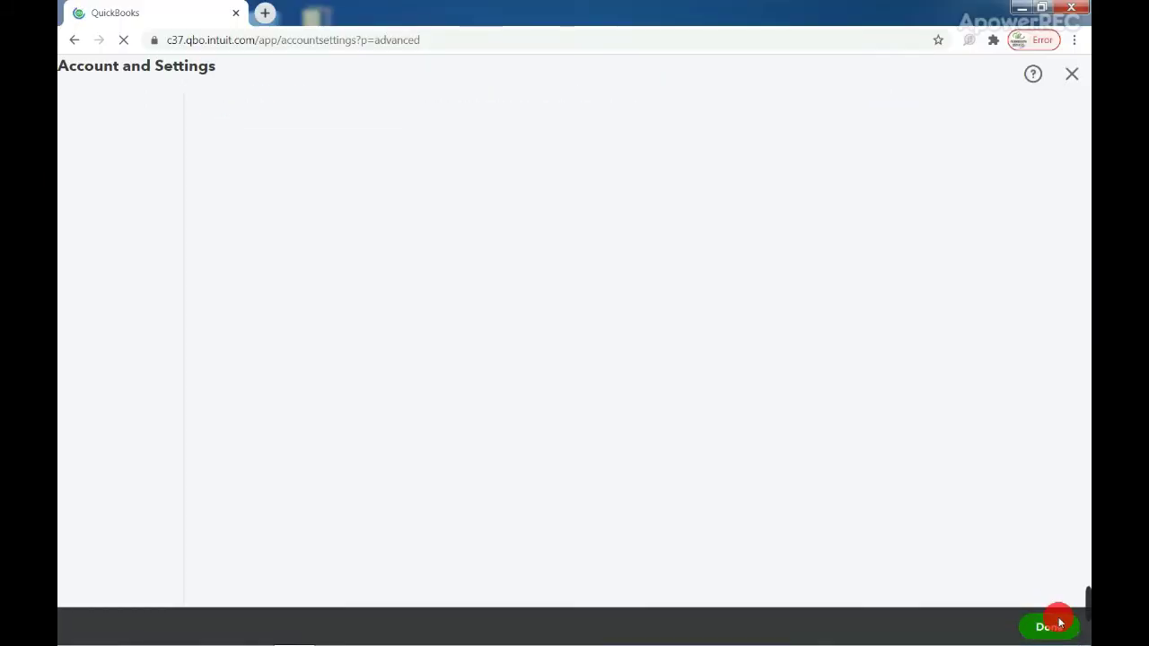
pyautogui.click(1060, 624)
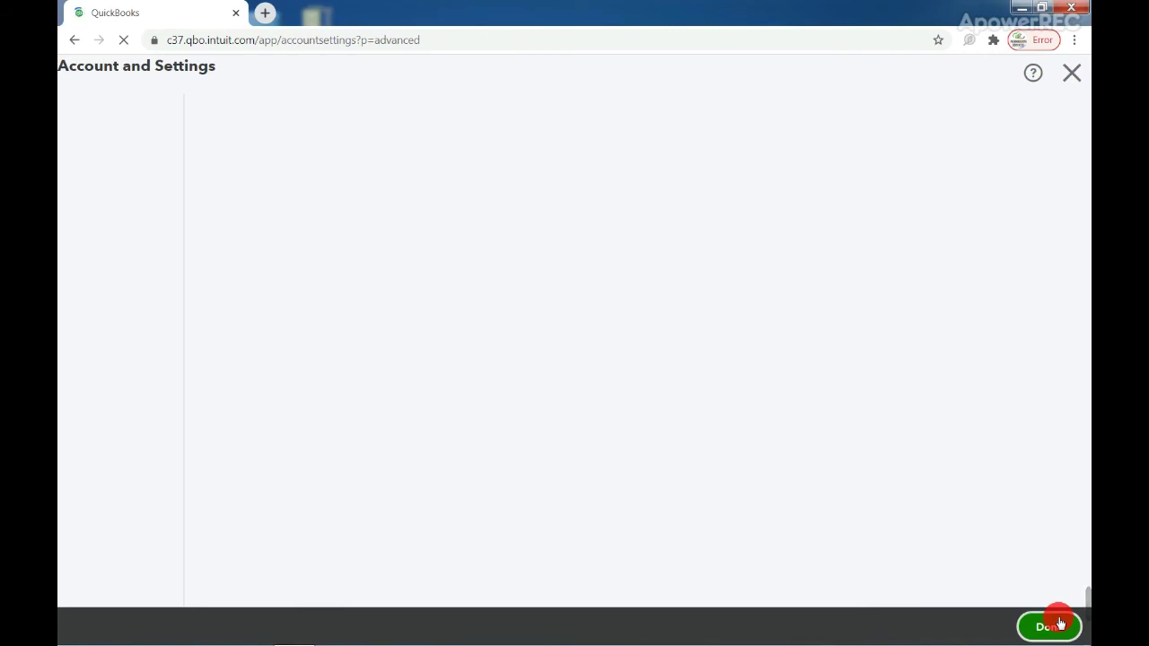